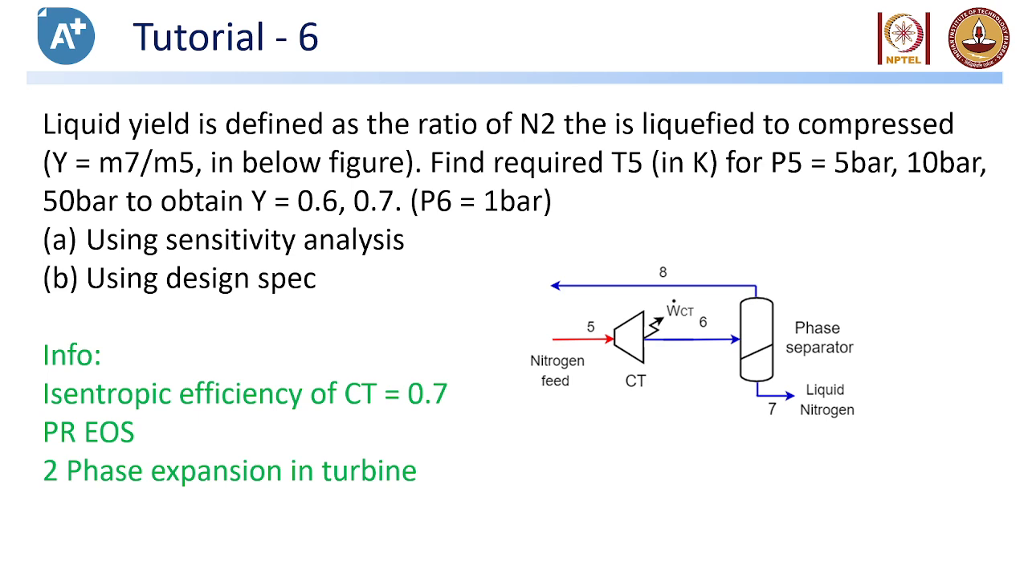
# Leave the PowerPoint slideshow and return to the Google Meet call
pyautogui.hotkey('alt', 'Tab')
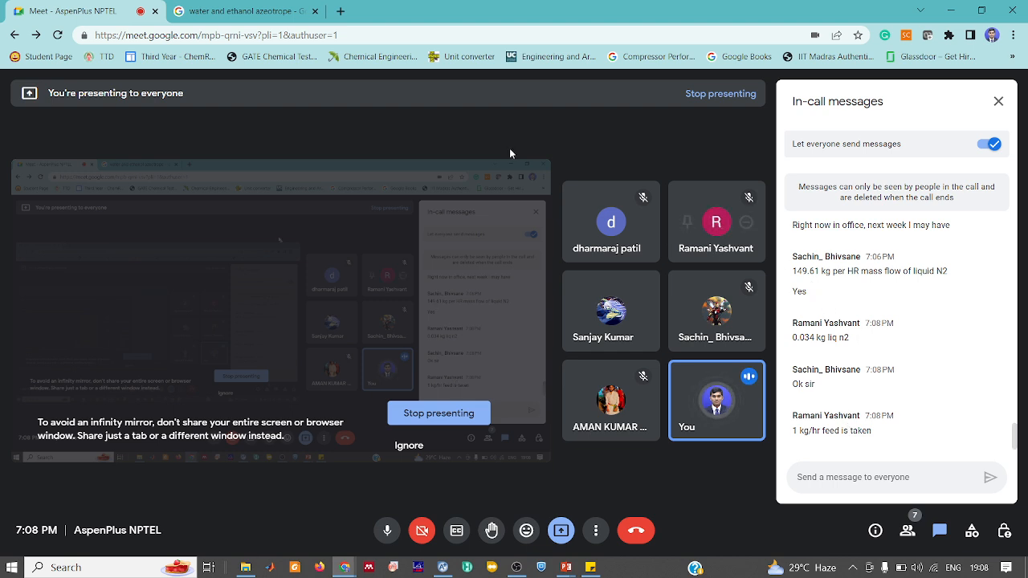
# Calculate 149/3600 (≈0.0413889) in a new Google Search tab, then go back to the Meet call
pyautogui.click(341, 9)
pyautogui.write('149')
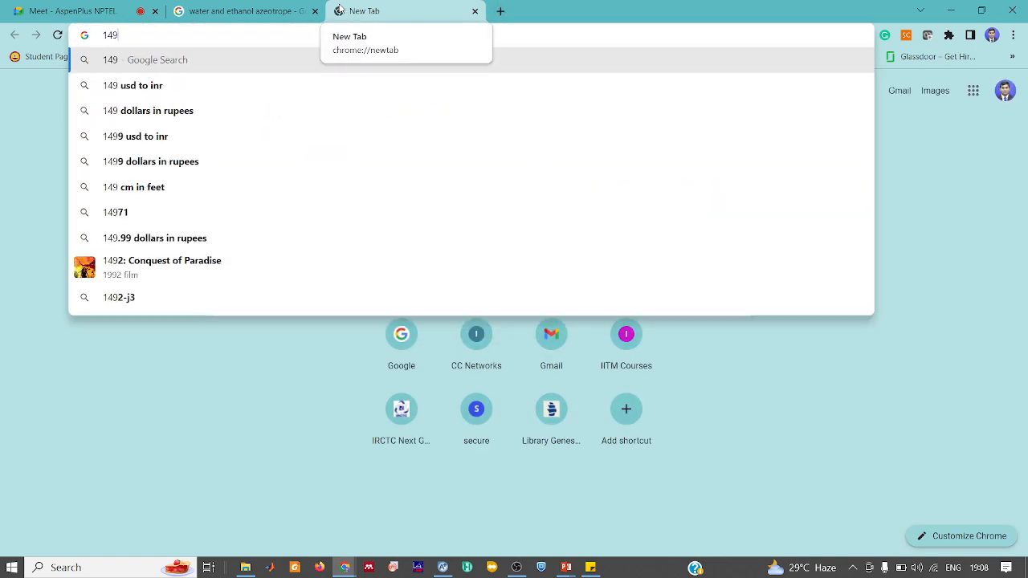
pyautogui.write('.')
pyautogui.press('BackSpace')
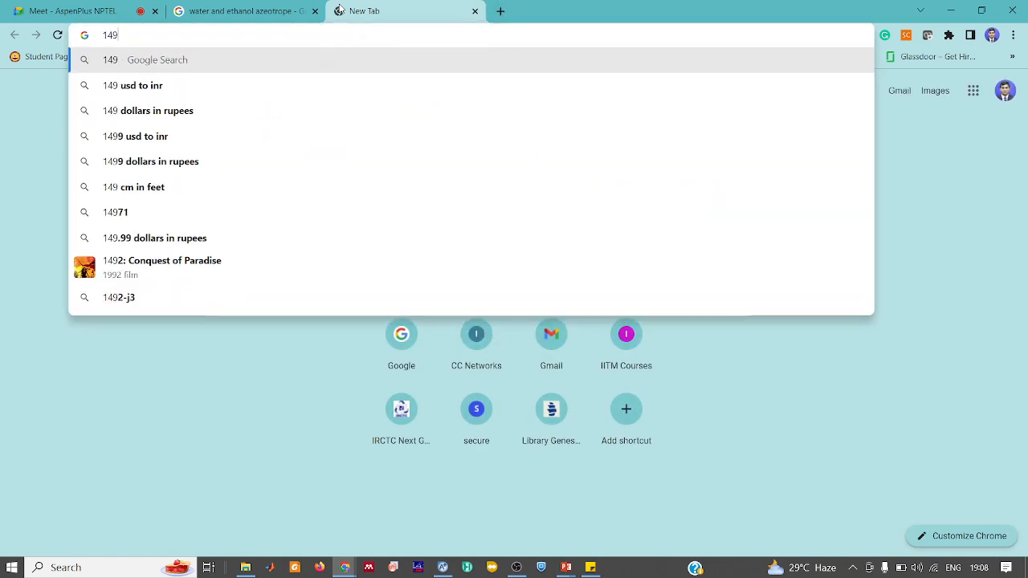
pyautogui.write('/100')
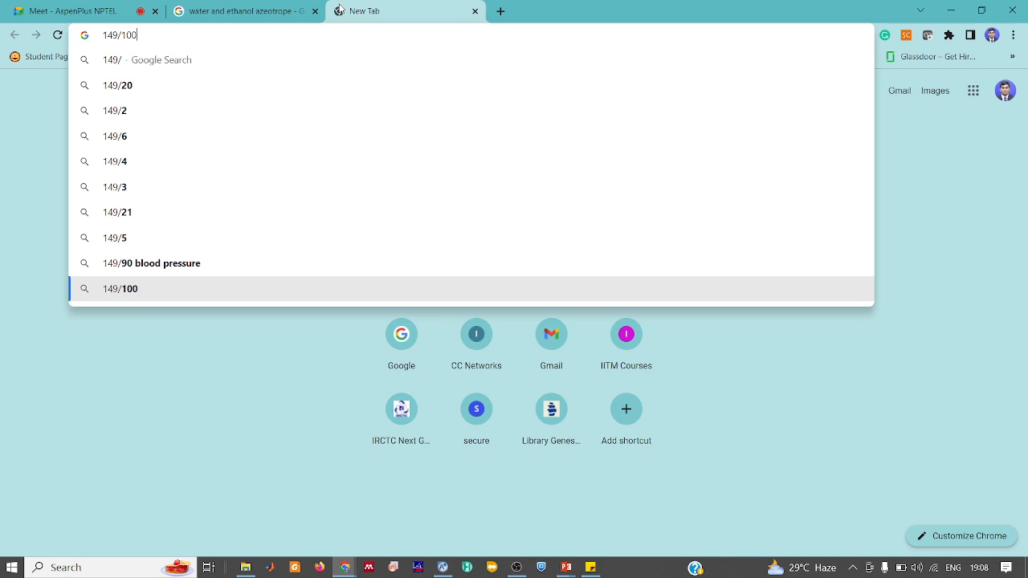
pyautogui.press('BackSpace')
pyautogui.press('BackSpace')
pyautogui.press('BackSpace')
pyautogui.press('Up')
pyautogui.press('BackSpace')
pyautogui.press('BackSpace')
pyautogui.press('BackSpace')
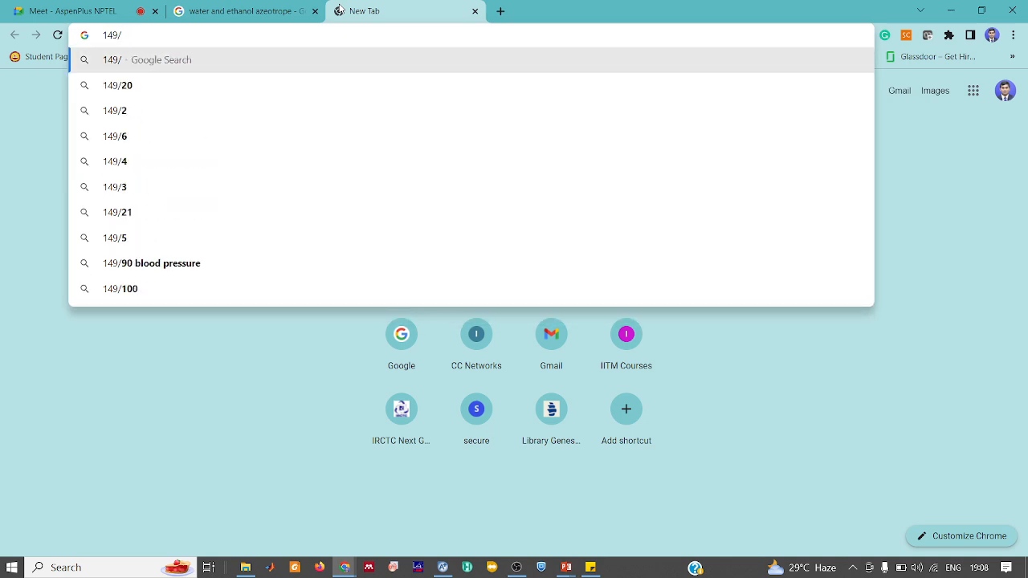
pyautogui.write('3600')
pyautogui.press('Return')
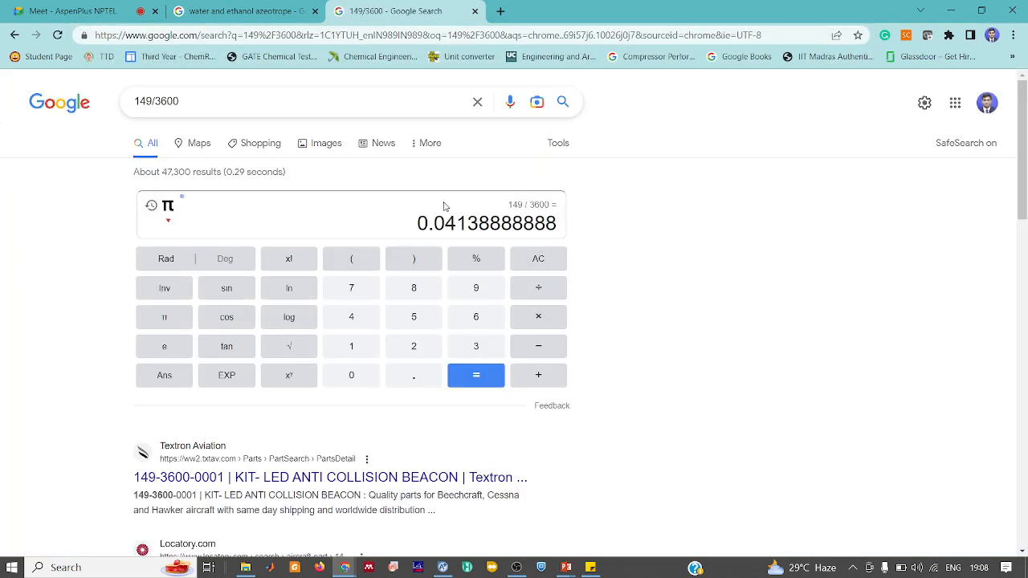
pyautogui.click(3, 4)
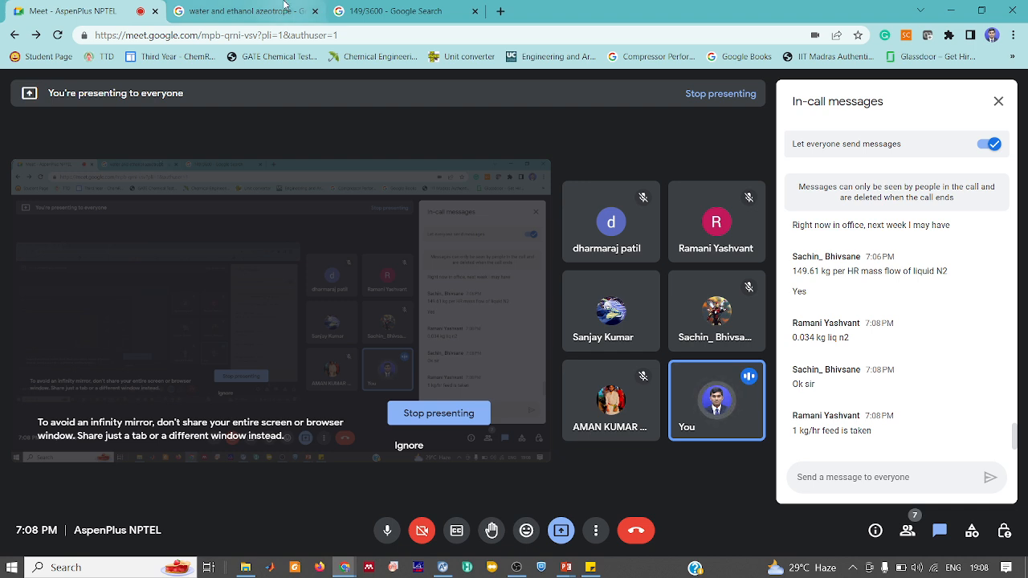
pyautogui.click(423, 16)
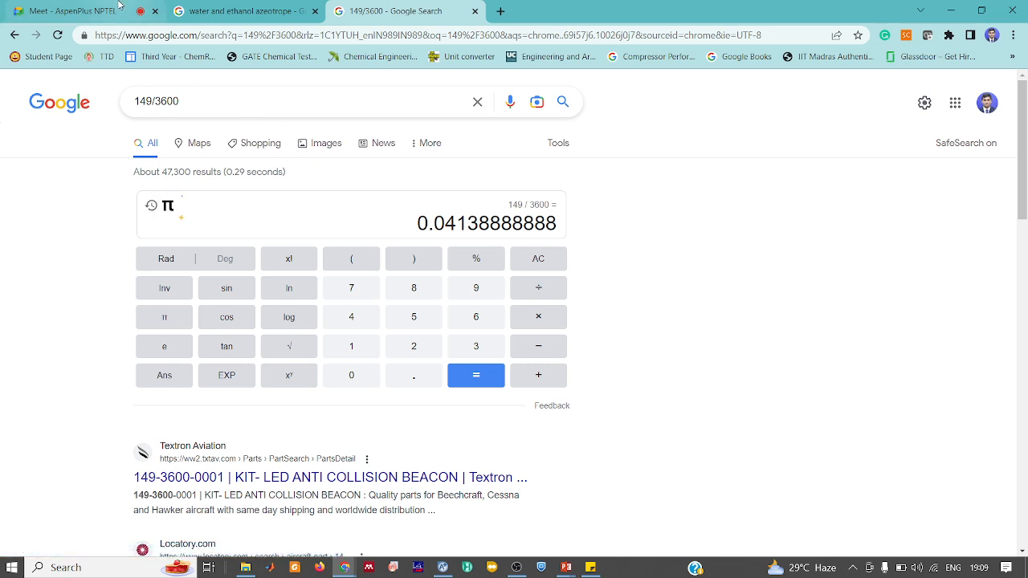
pyautogui.click(119, 6)
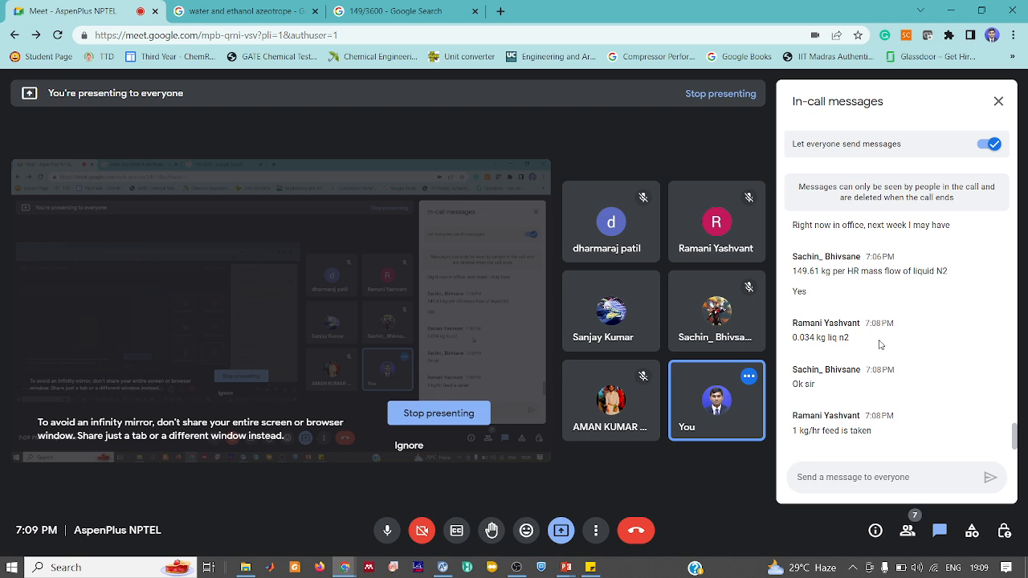
pyautogui.moveTo(747, 409)
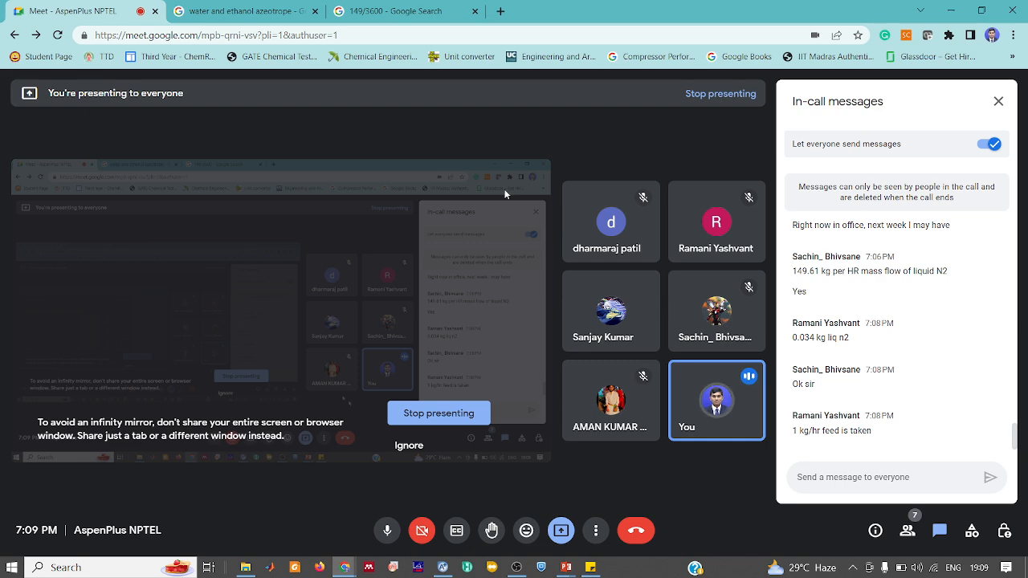
pyautogui.click(366, 8)
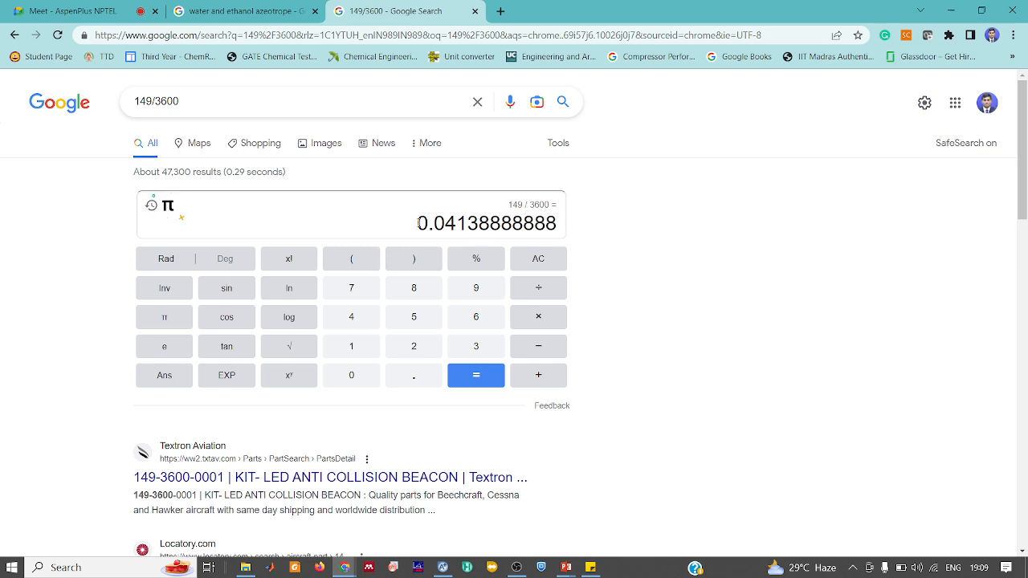
pyautogui.click(128, 6)
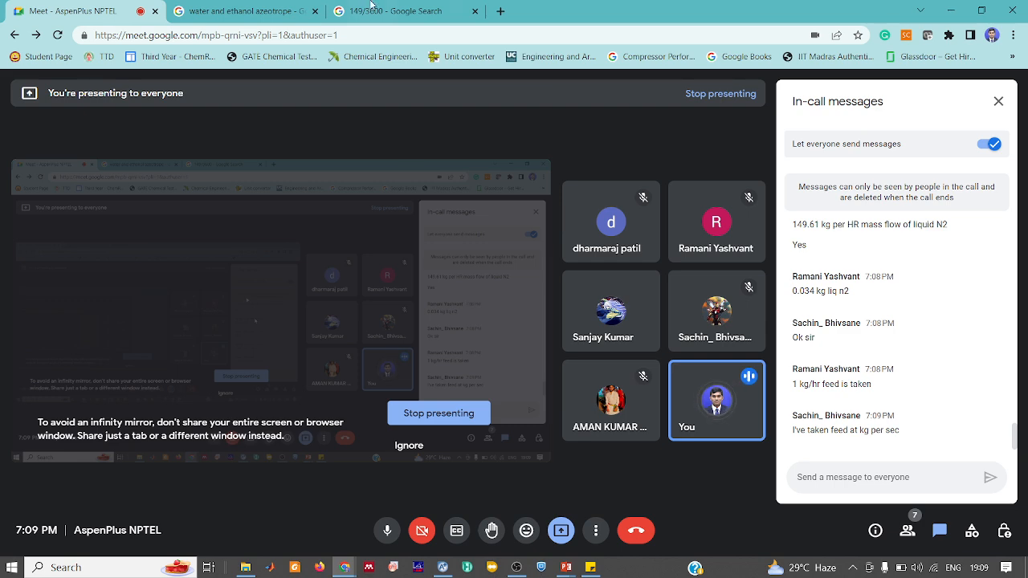
pyautogui.click(394, 11)
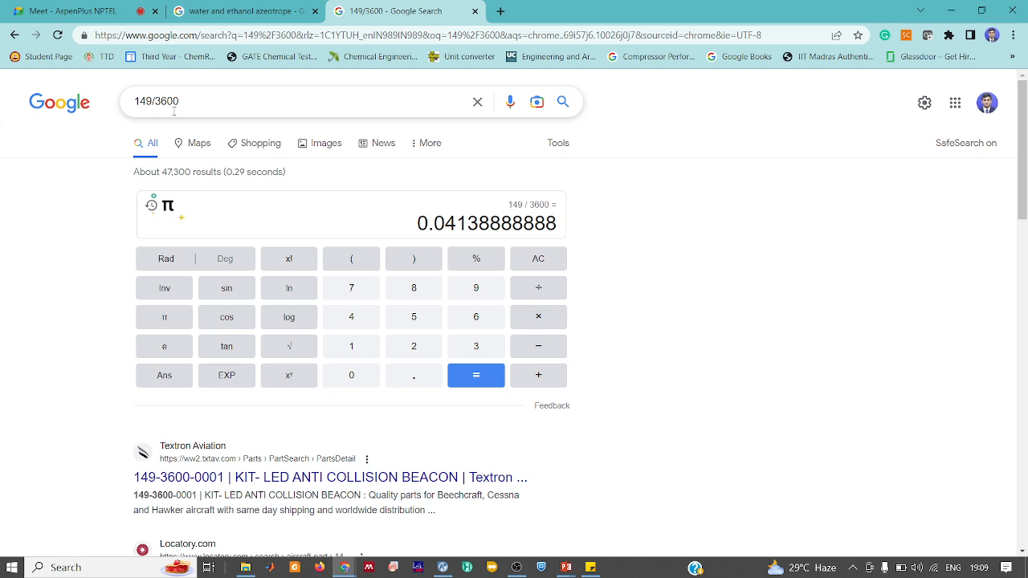
pyautogui.click(72, 11)
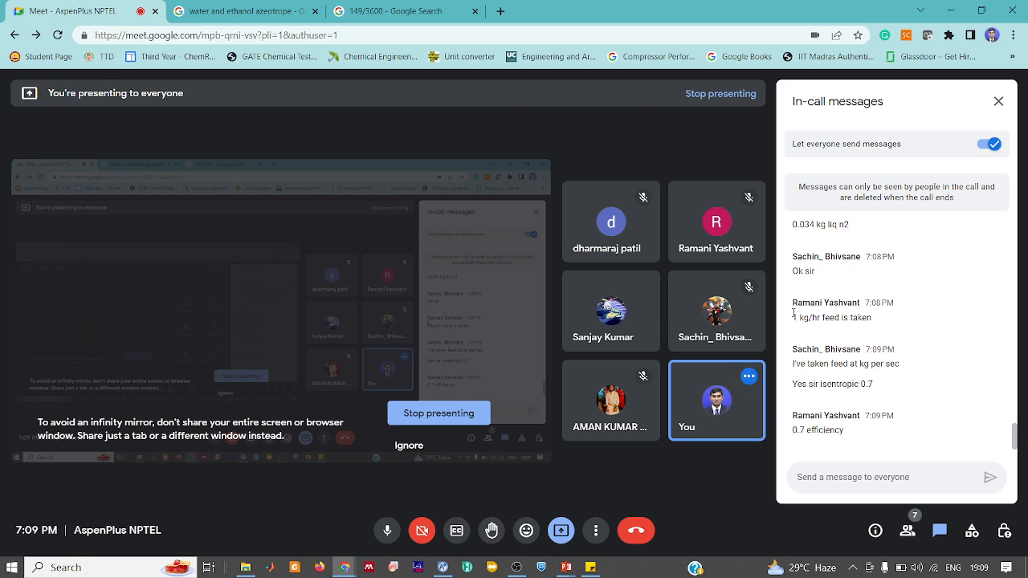
pyautogui.moveTo(792, 317); pyautogui.dragTo(825, 319)
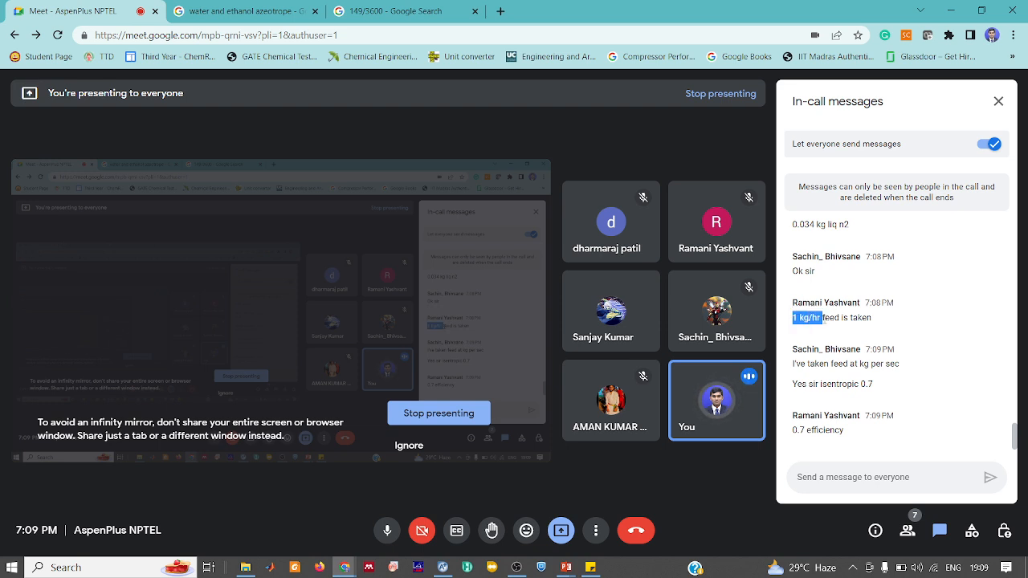
pyautogui.click(823, 319)
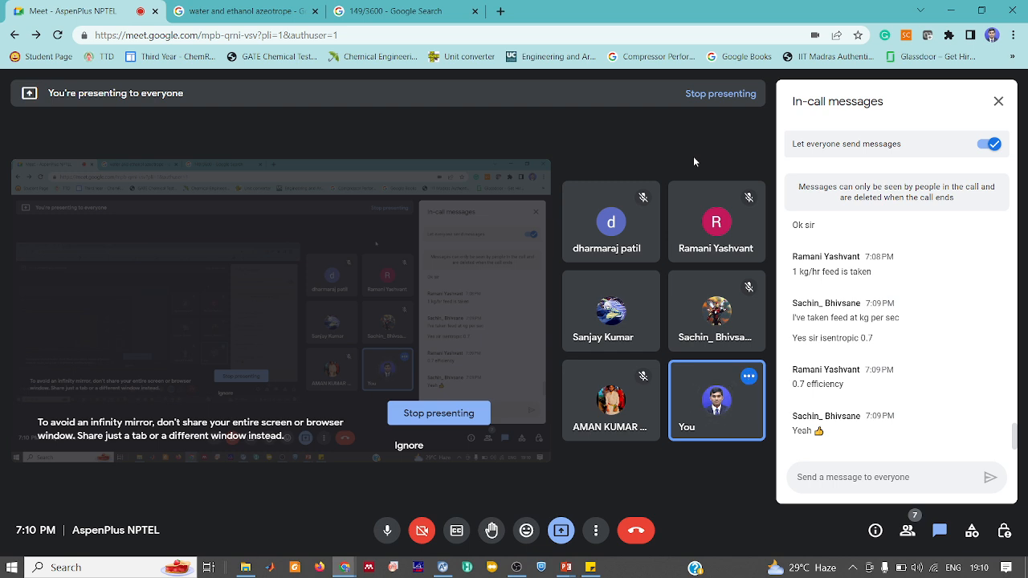
# Add NITROGEN as the component in Aspen Plus
pyautogui.click(442, 568)
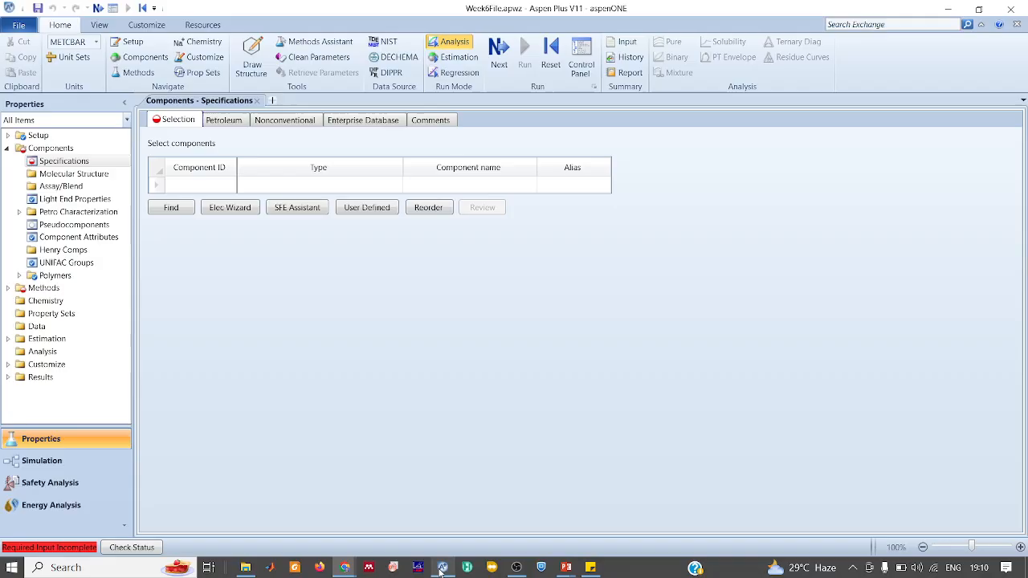
pyautogui.click(197, 185)
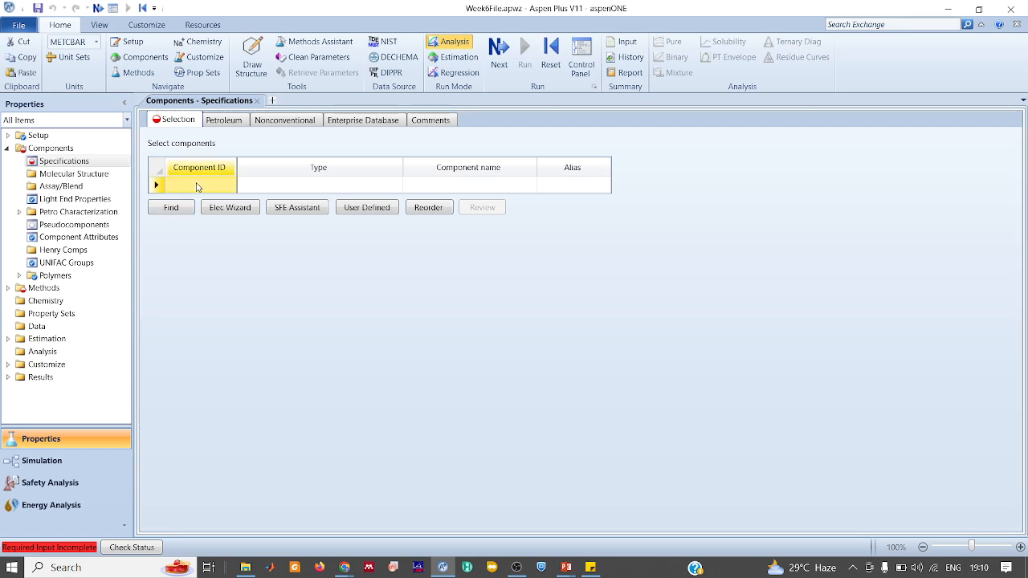
pyautogui.write('NITROGEN')
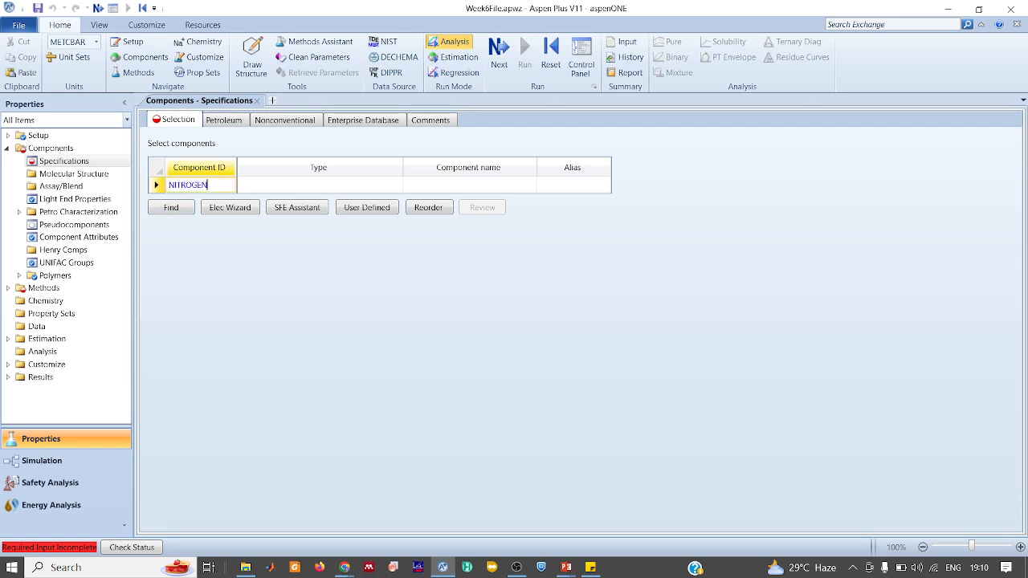
pyautogui.press('Return')
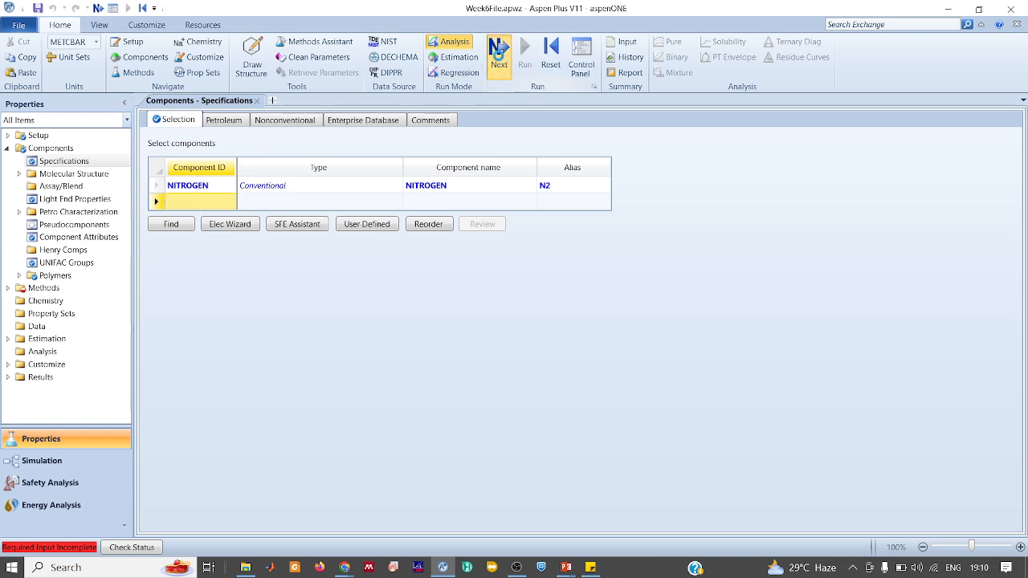
# Choose PENG-ROB as the base property method, run properties, and enter the Simulation environment
pyautogui.click(498, 52)
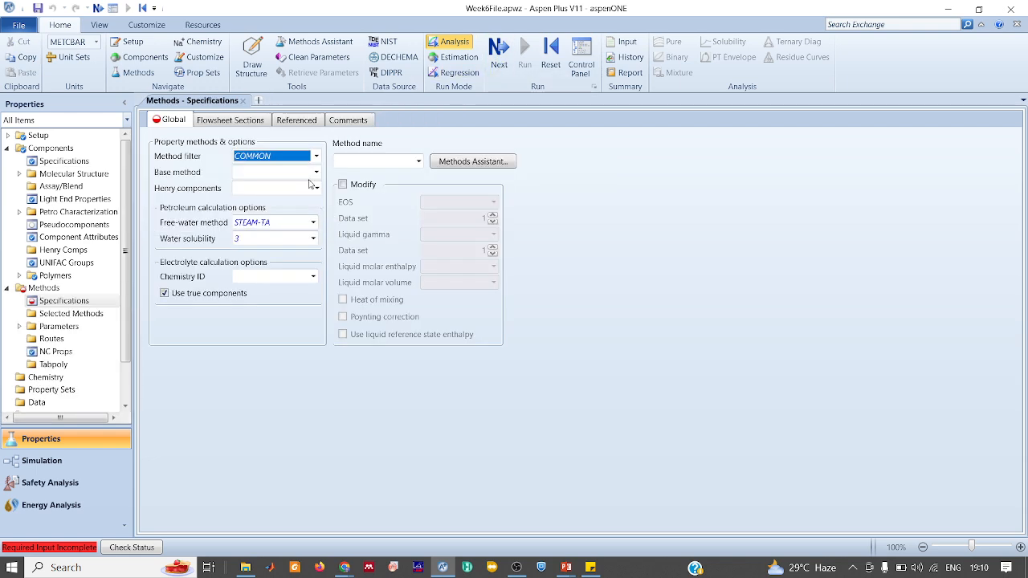
pyautogui.click(315, 173)
pyautogui.write('pe')
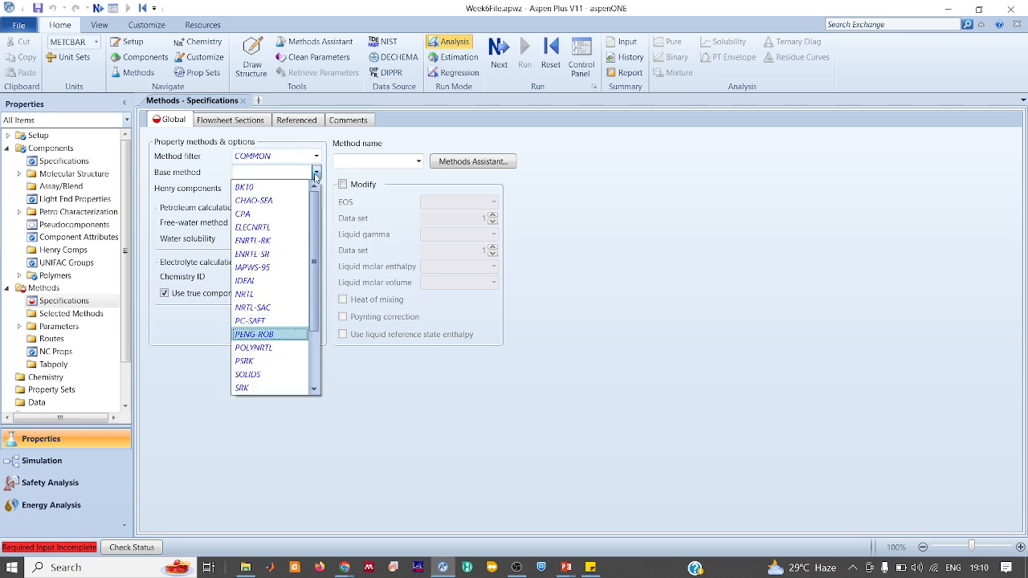
pyautogui.press('Return')
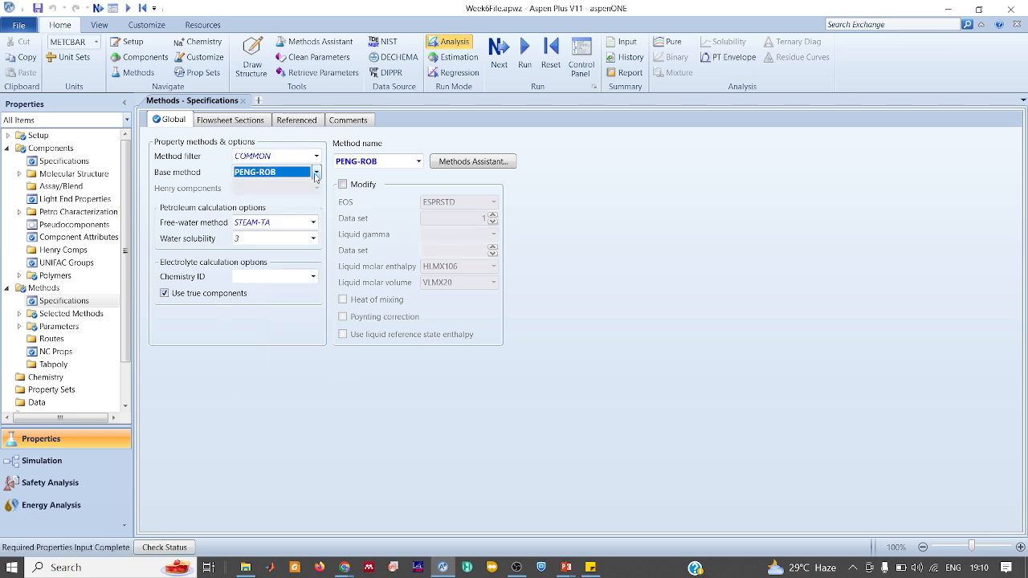
pyautogui.click(525, 53)
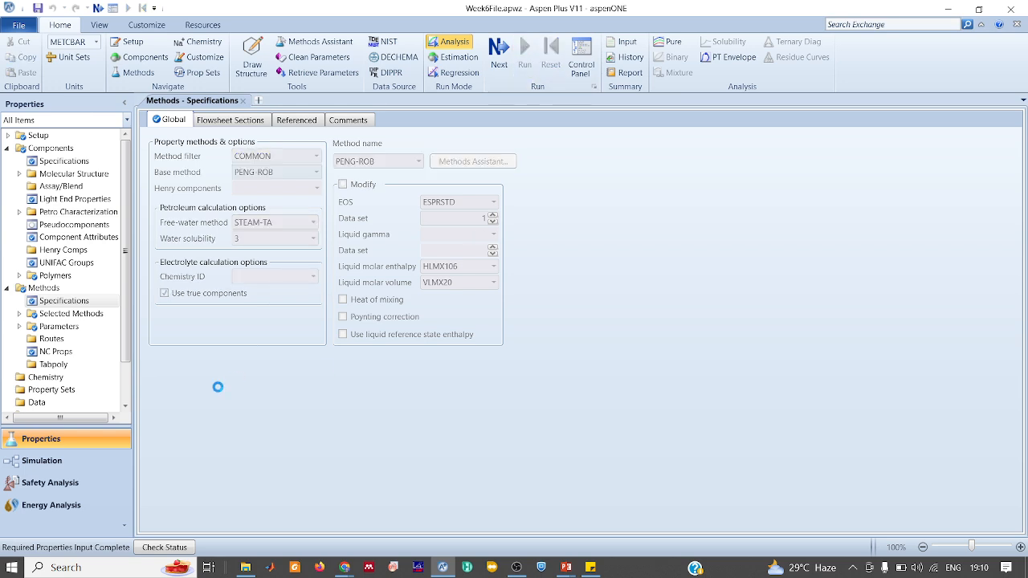
pyautogui.click(58, 464)
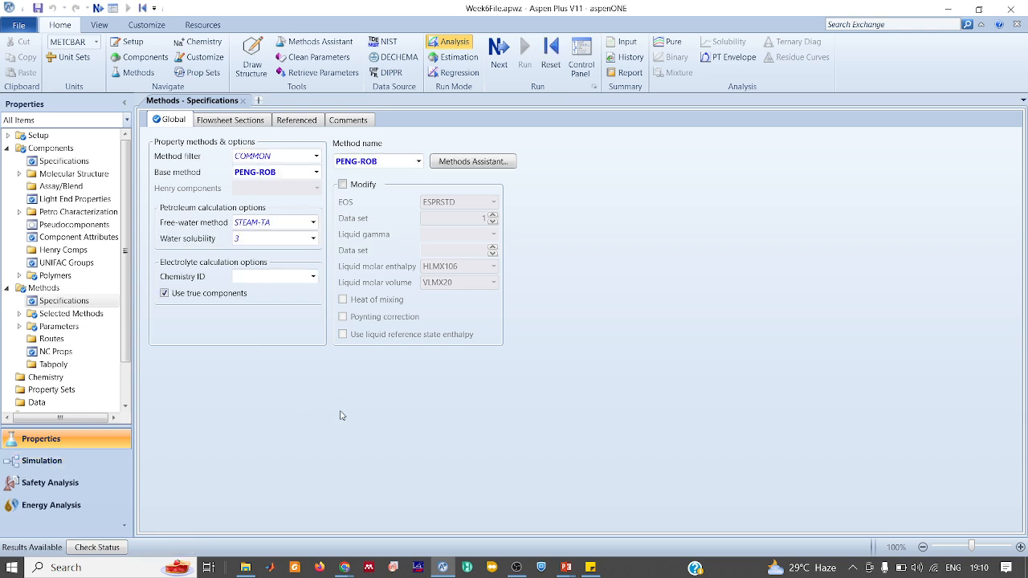
pyautogui.click(69, 462)
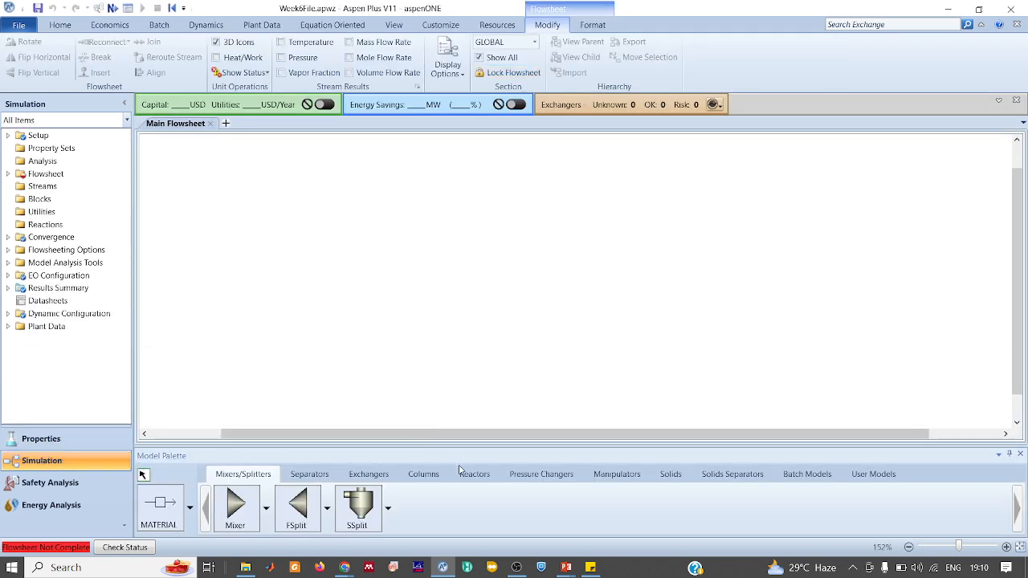
# Place a pressure-changer turbine block and a Flash2 separator to its right
pyautogui.click(541, 474)
pyautogui.click(291, 512)
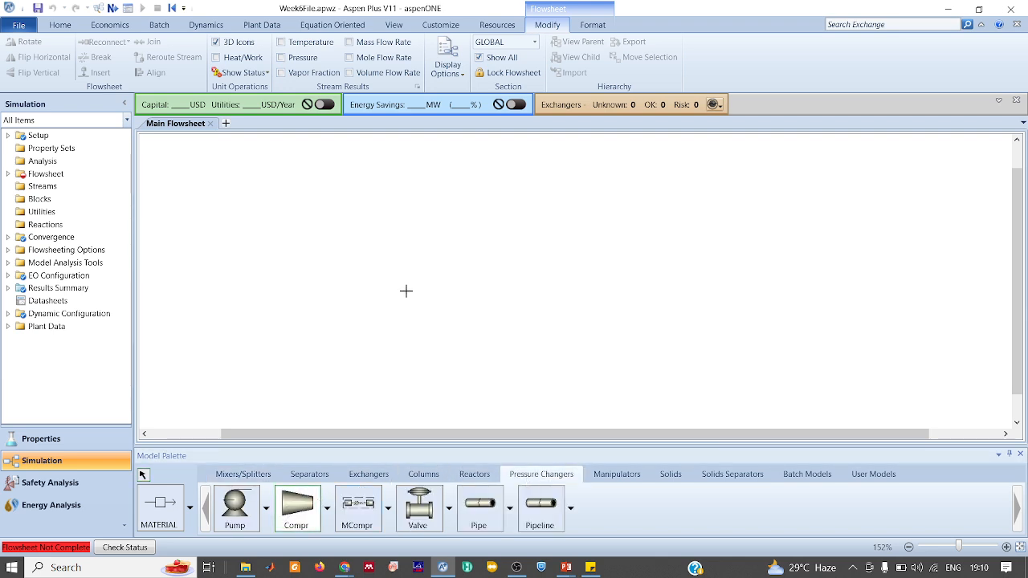
pyautogui.click(402, 277)
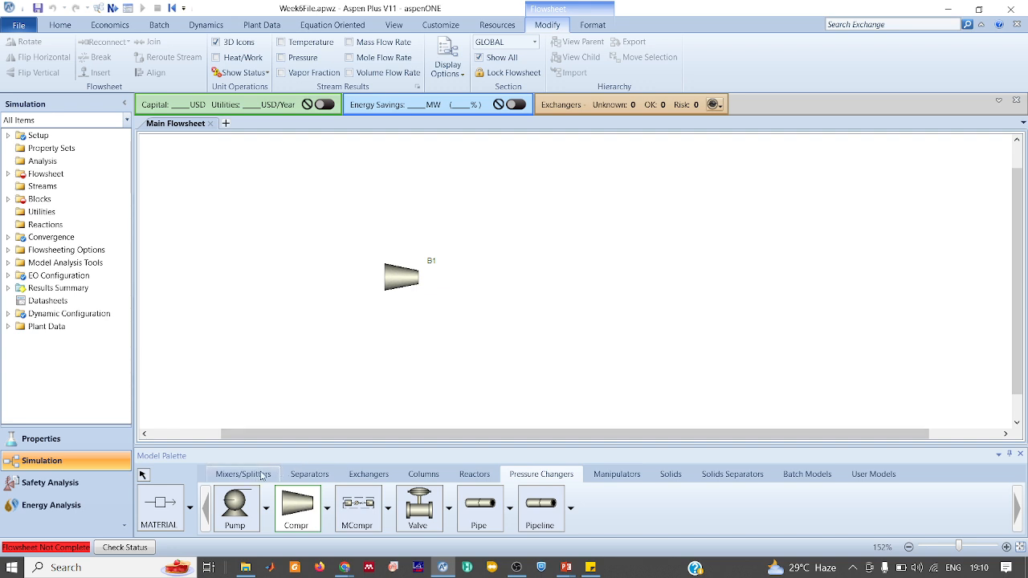
pyautogui.click(306, 476)
pyautogui.click(237, 506)
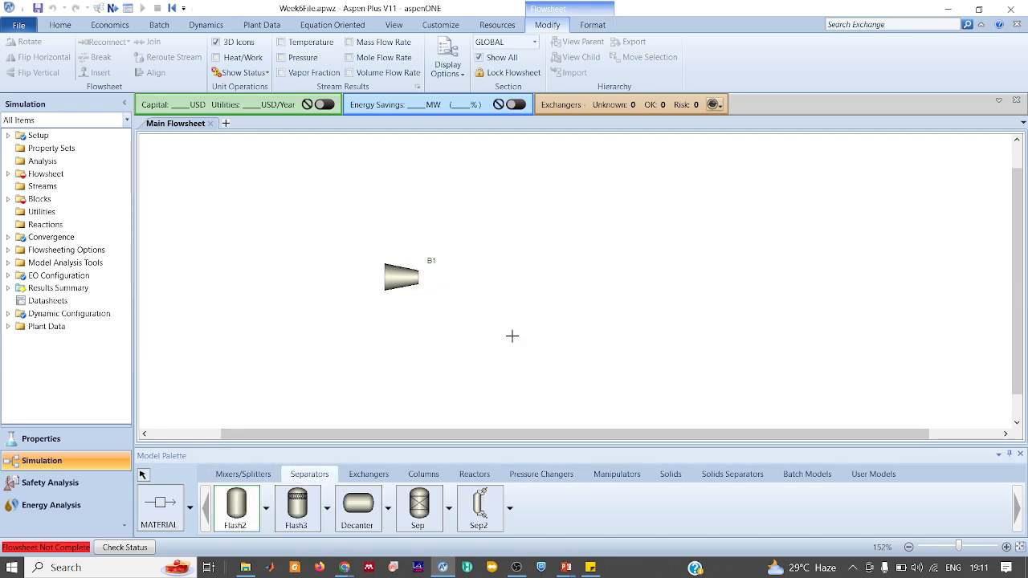
pyautogui.click(491, 273)
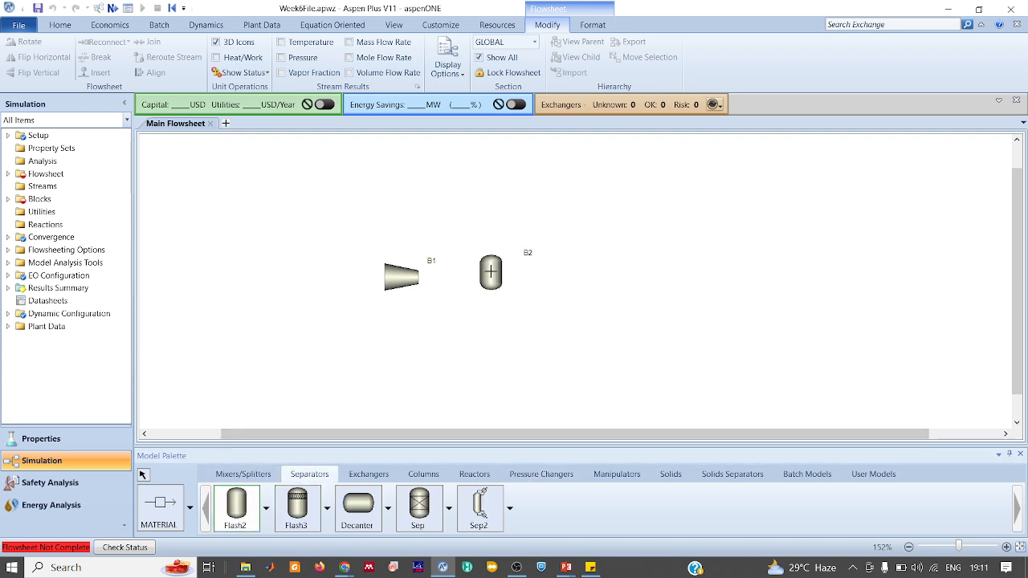
# Draw four material streams: feed into the turbine, turbine to flash, flash vapour top and liquid bottom
pyautogui.click(166, 511)
pyautogui.click(322, 258)
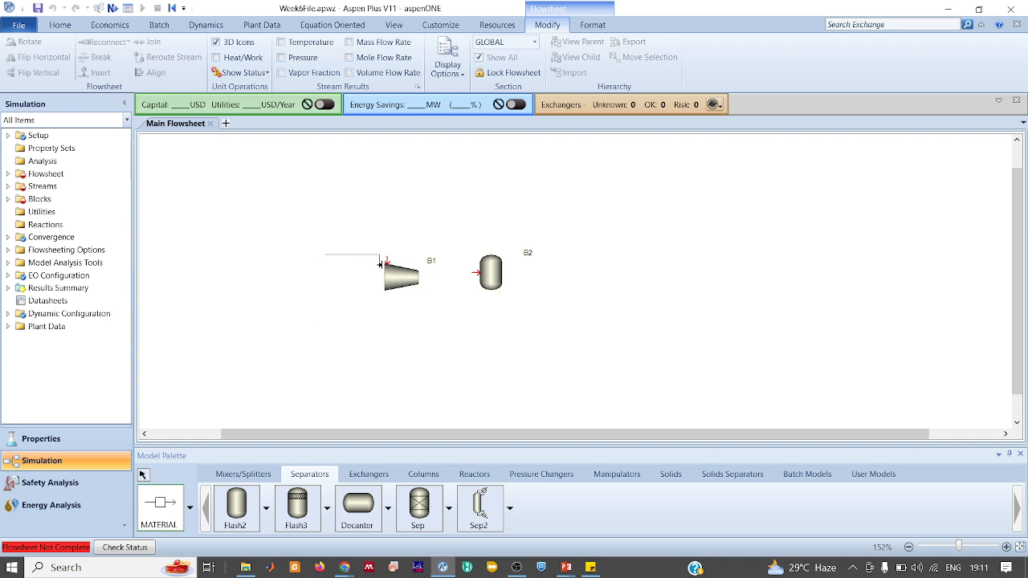
pyautogui.click(387, 263)
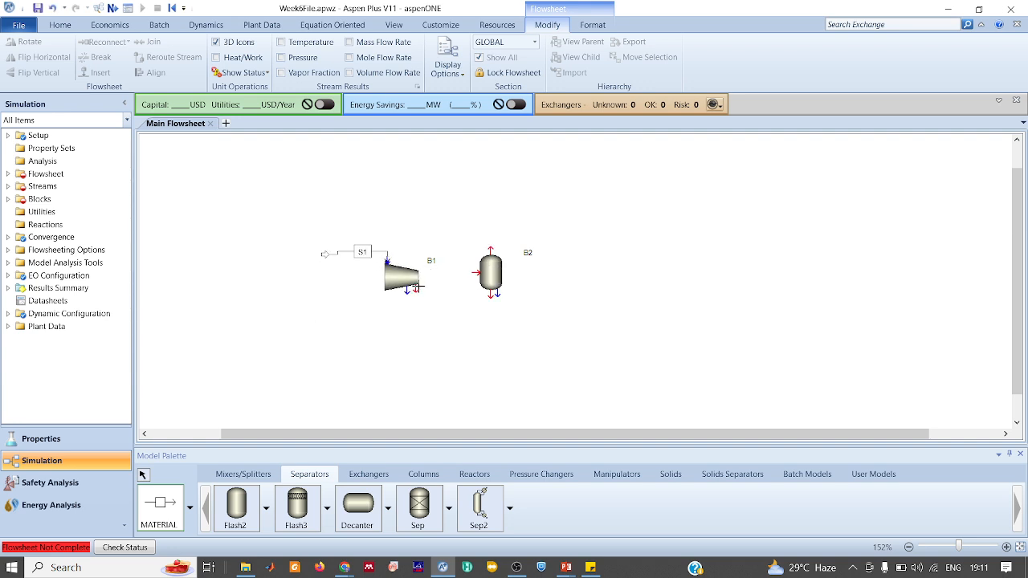
pyautogui.click(415, 288)
pyautogui.click(479, 273)
pyautogui.click(491, 249)
pyautogui.click(517, 233)
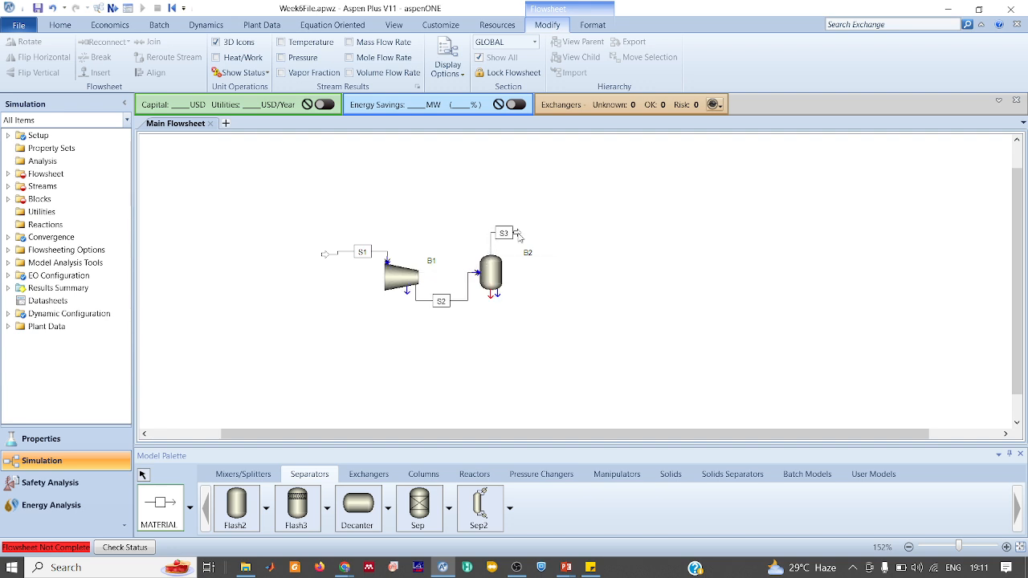
pyautogui.click(492, 296)
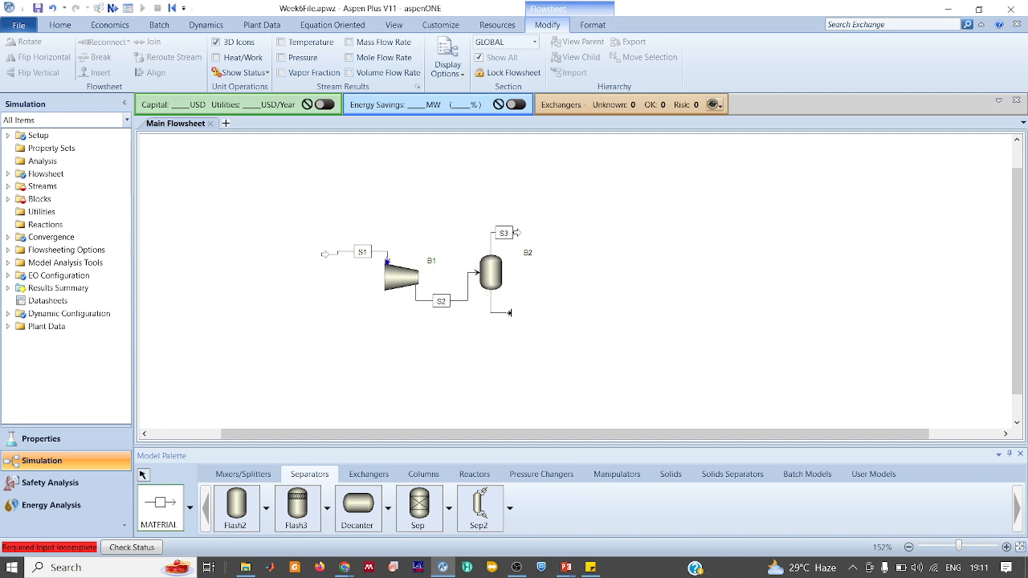
pyautogui.click(535, 310)
pyautogui.press('Escape')
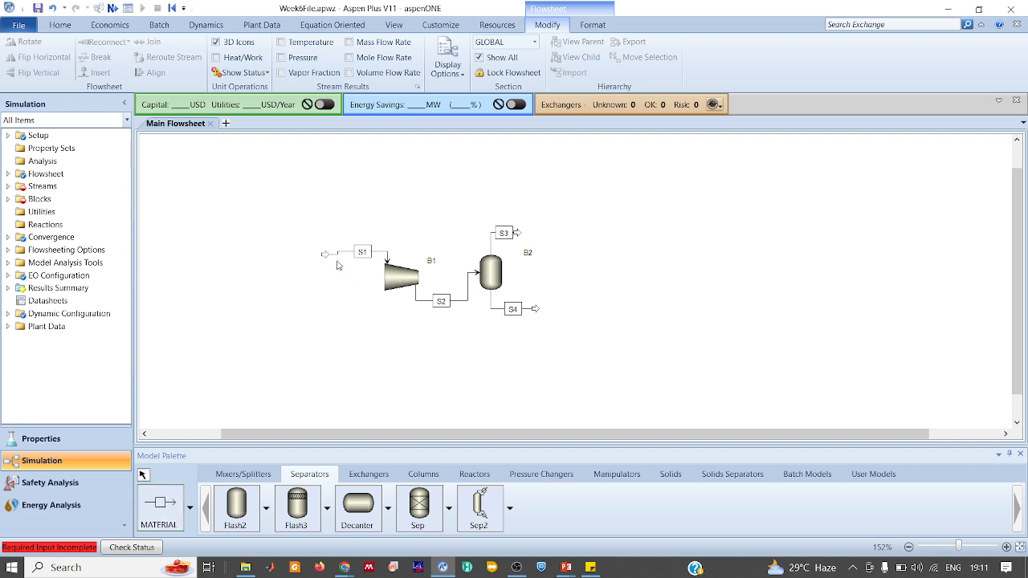
# Rename the feed stream to 5 and the turbine-to-flash stream to 6
pyautogui.click(359, 251)
pyautogui.hotkey('ctrl', 'm')
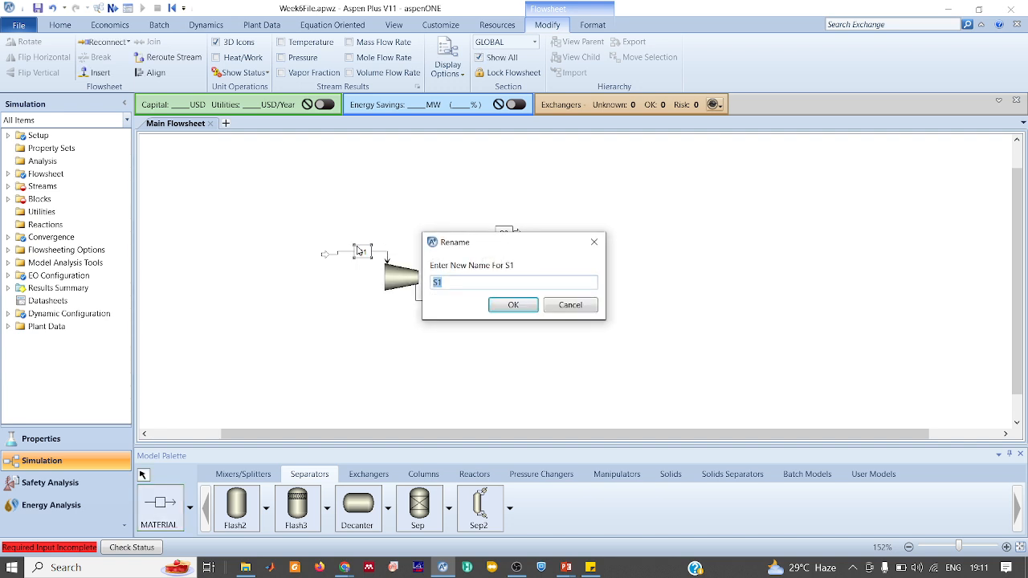
pyautogui.write('1')
pyautogui.press('Return')
pyautogui.click(442, 302)
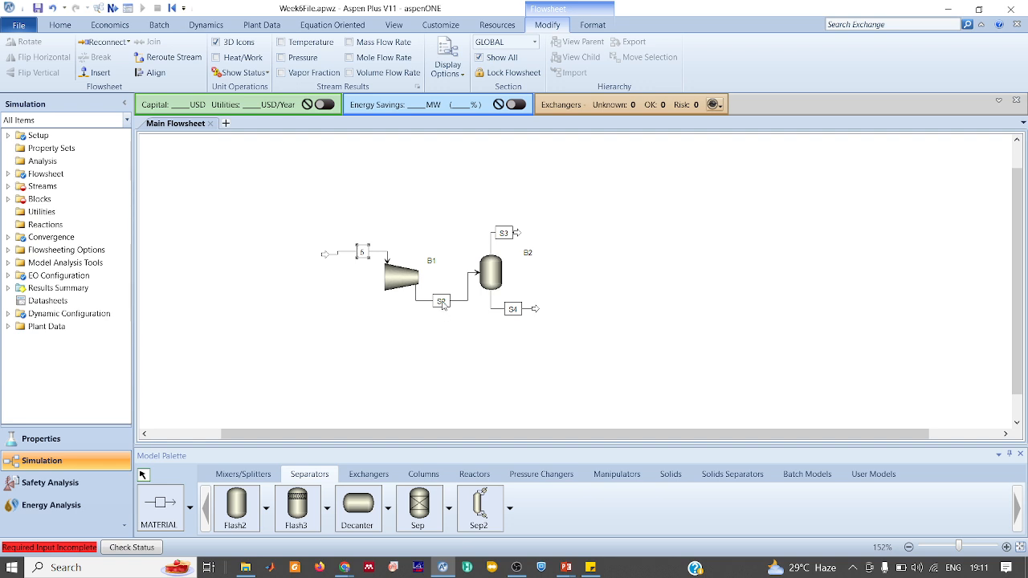
pyautogui.hotkey('ctrl', 'm')
pyautogui.write('6')
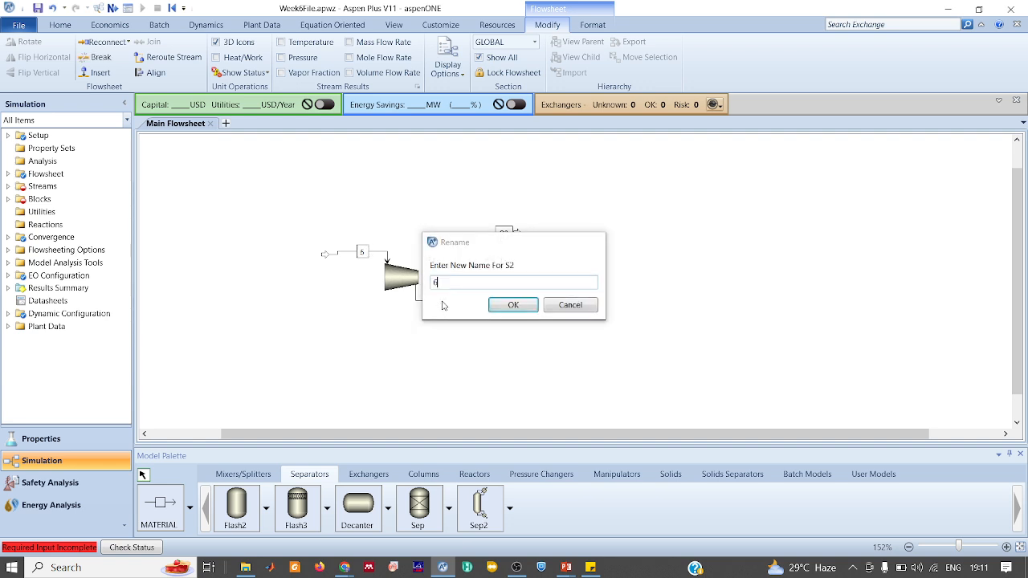
pyautogui.press('Return')
# Rename the liquid product stream to 7 and the vapour product stream to 8
pyautogui.hotkey('ctrl', 'm')
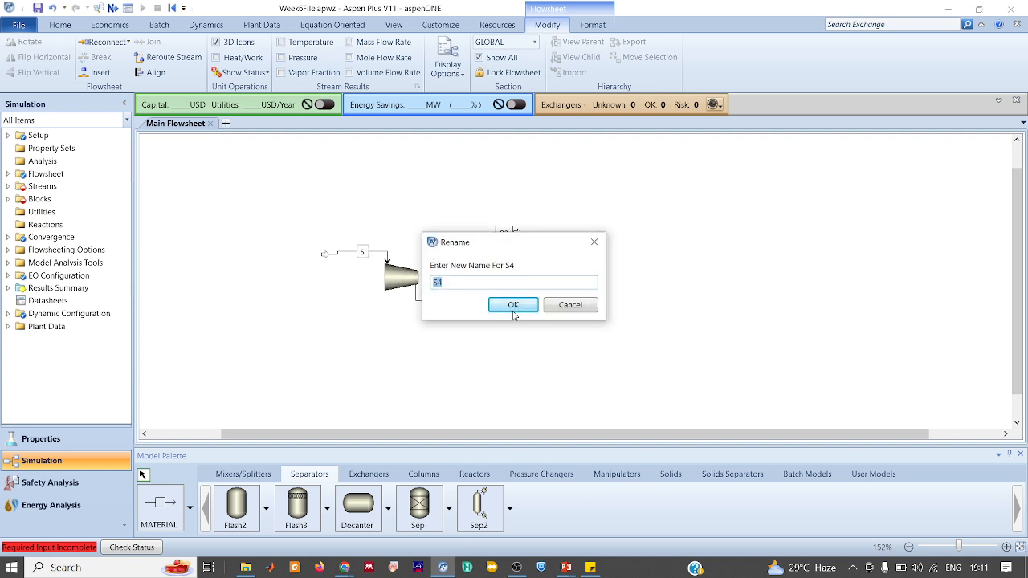
pyautogui.write('6')
pyautogui.press('Return')
pyautogui.press('Return')
pyautogui.write('7')
pyautogui.click(513, 311)
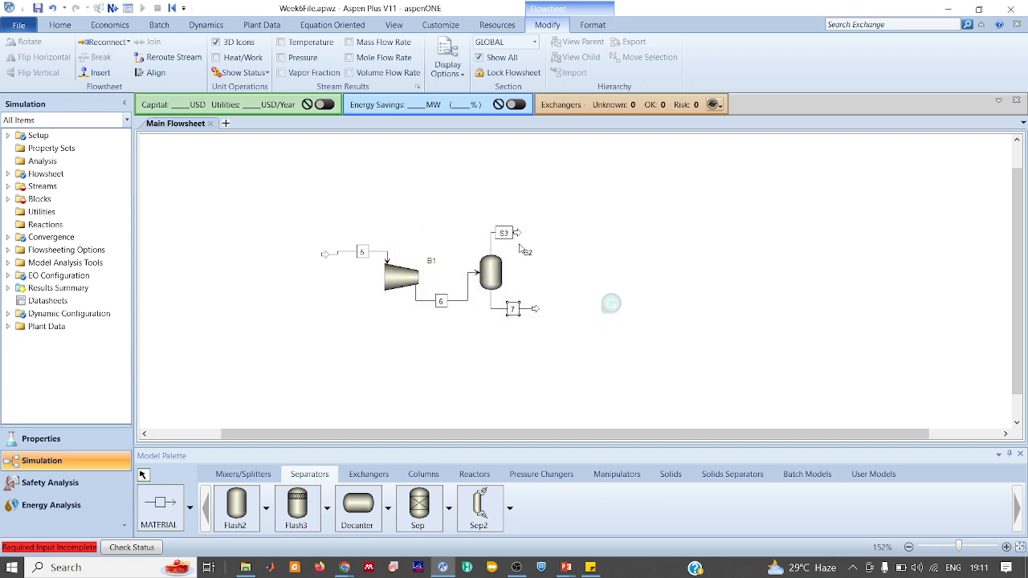
pyautogui.hotkey('ctrl', 'm')
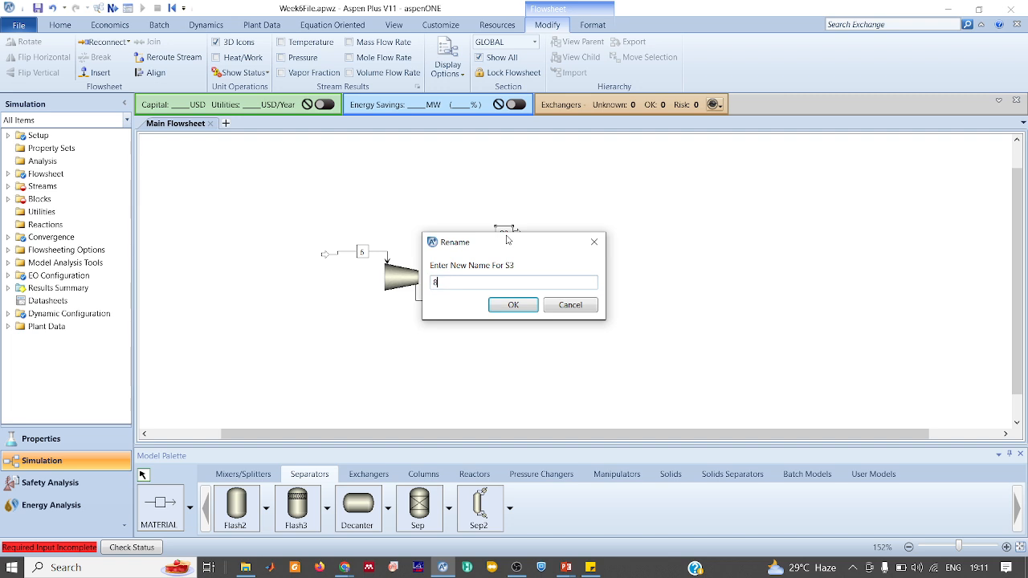
pyautogui.write('8')
pyautogui.press('Return')
# Rename the turbine block to CT and the flash block to FS, then open stream 5's input form
pyautogui.click(395, 283)
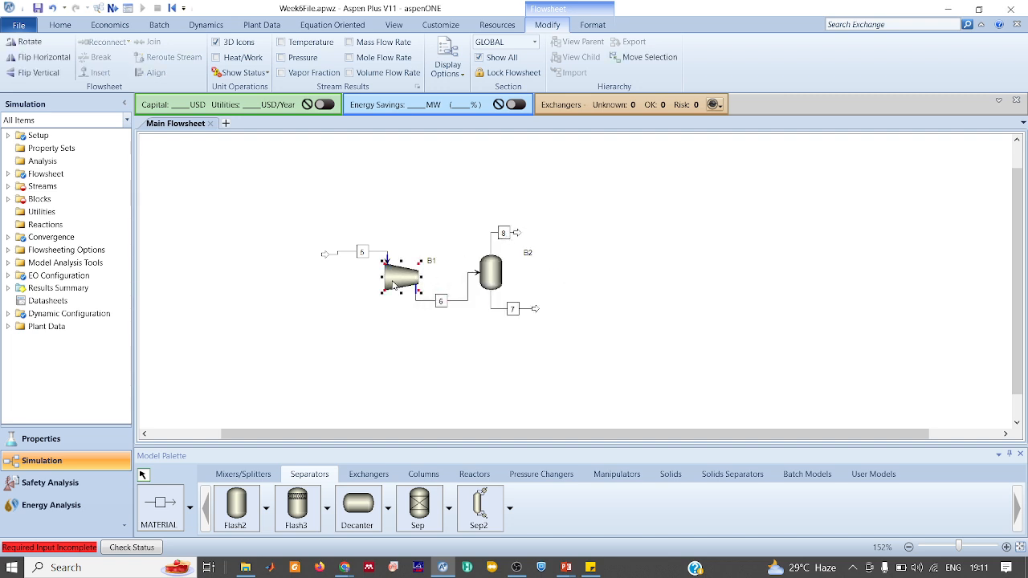
pyautogui.hotkey('ctrl', 'm')
pyautogui.write('CT')
pyautogui.press('Return')
pyautogui.click(496, 278)
pyautogui.hotkey('ctrl', 'm')
pyautogui.write('FS')
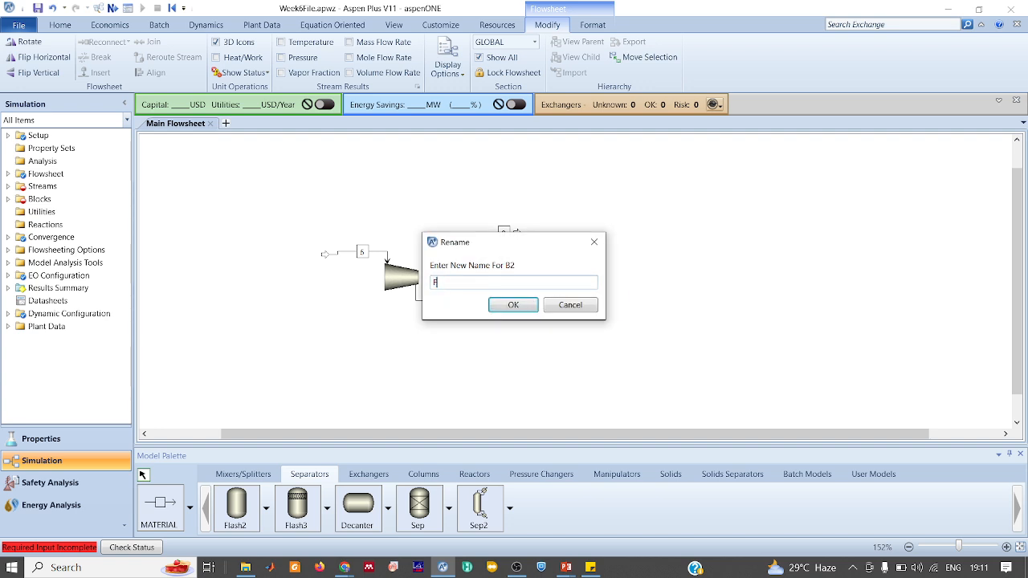
pyautogui.press('Return')
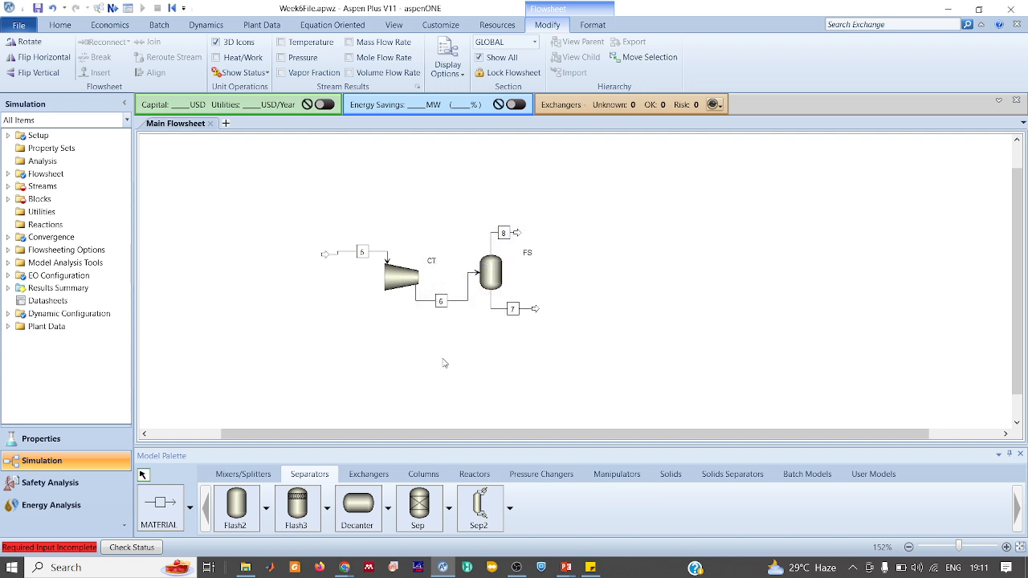
pyautogui.click(443, 363)
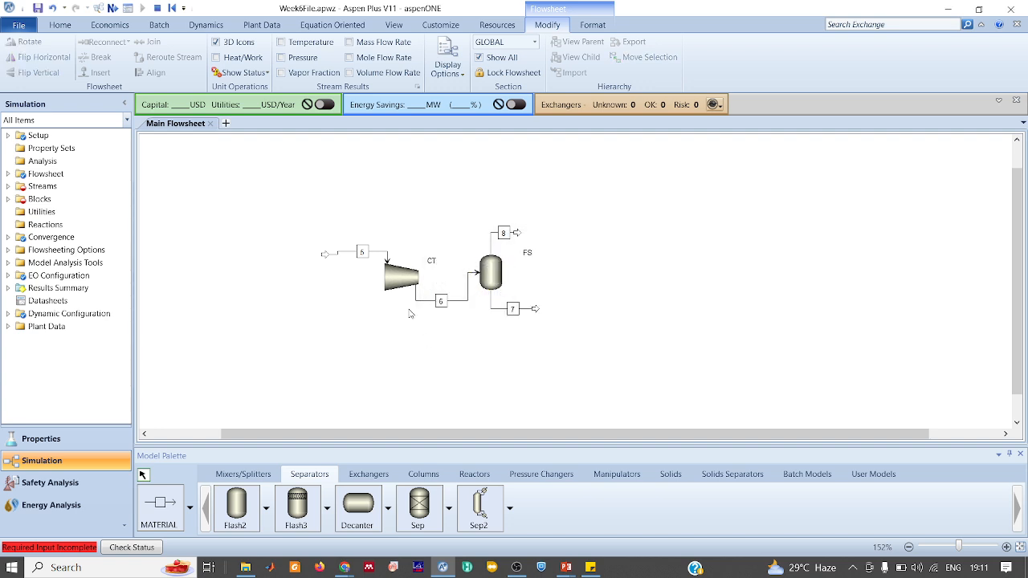
pyautogui.doubleClick(347, 257)
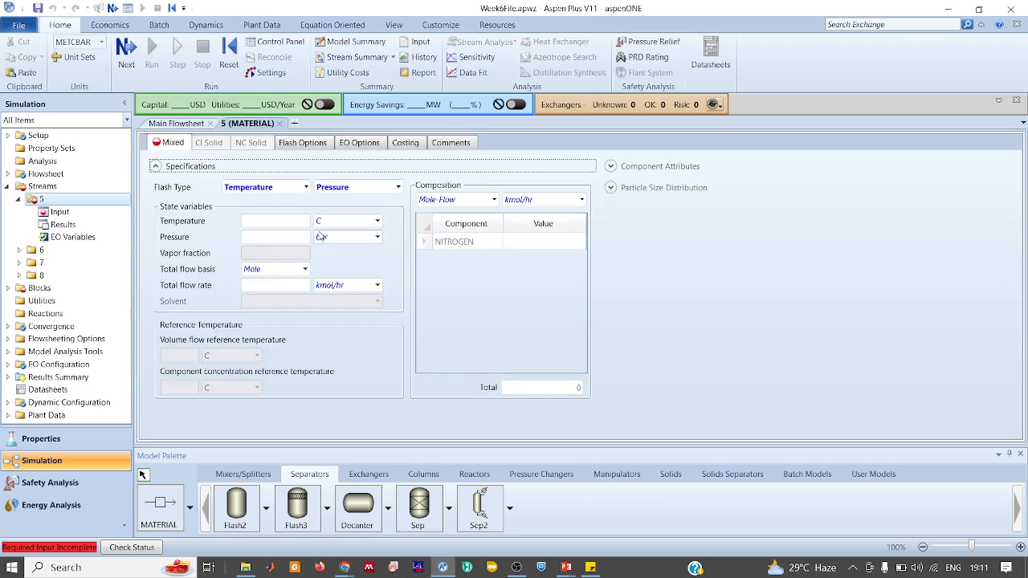
# Set feed stream 5 to 100 K, 5 bar and a 1 kg/hr mass total flow
pyautogui.click(305, 220)
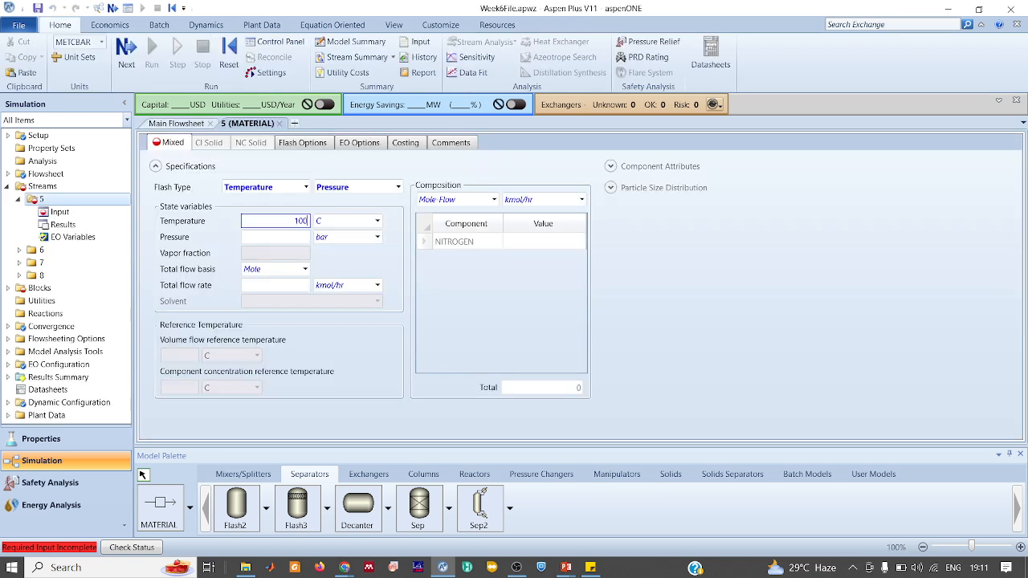
pyautogui.write('100')
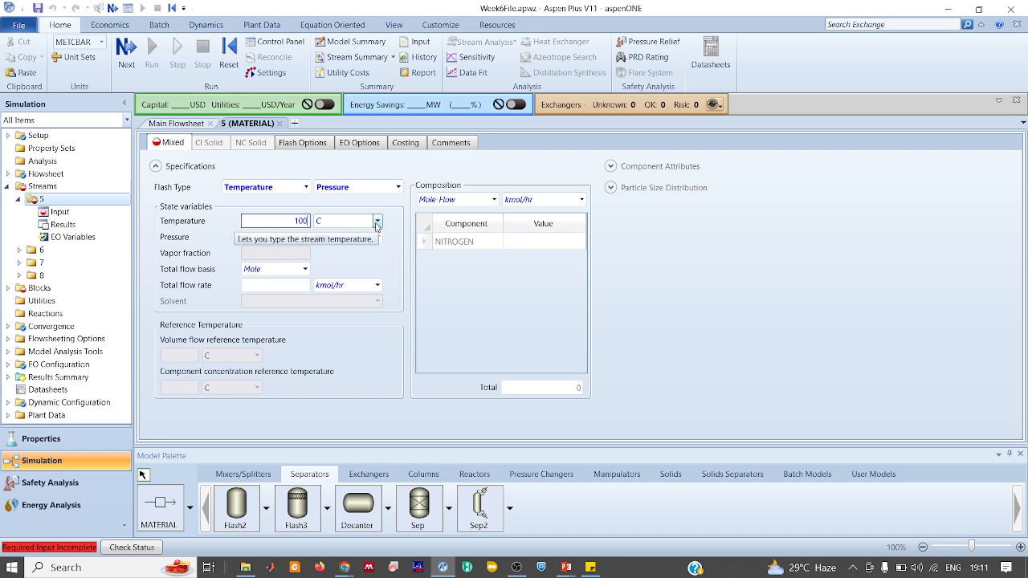
pyautogui.click(377, 222)
pyautogui.click(335, 263)
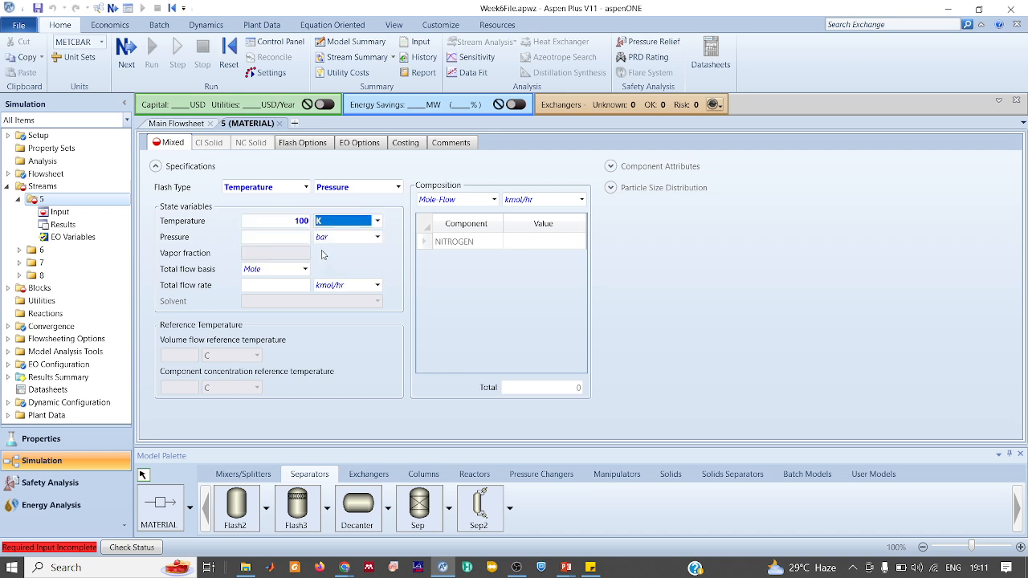
pyautogui.click(302, 238)
pyautogui.write('5')
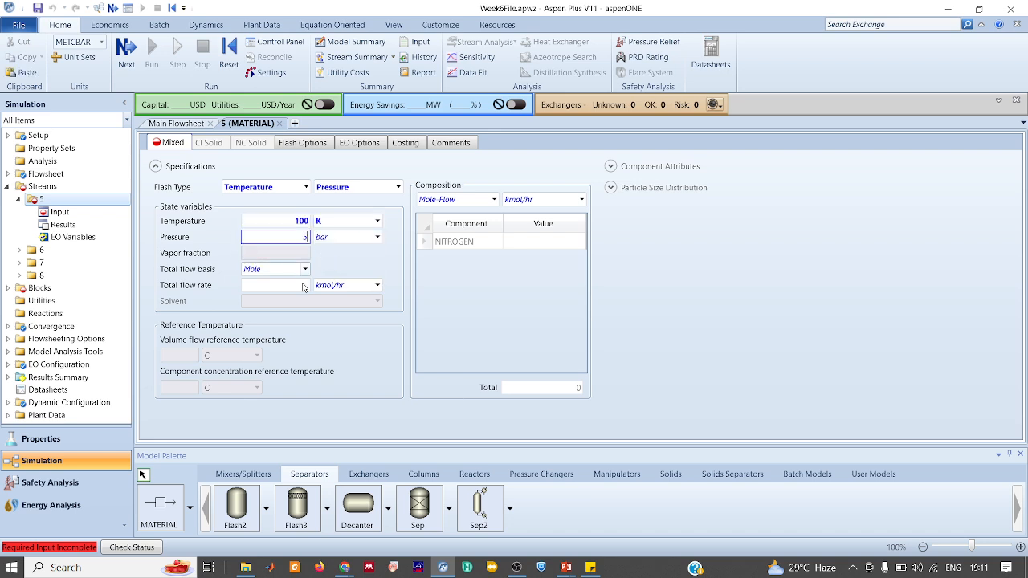
pyautogui.click(305, 269)
pyautogui.click(282, 289)
pyautogui.click(277, 269)
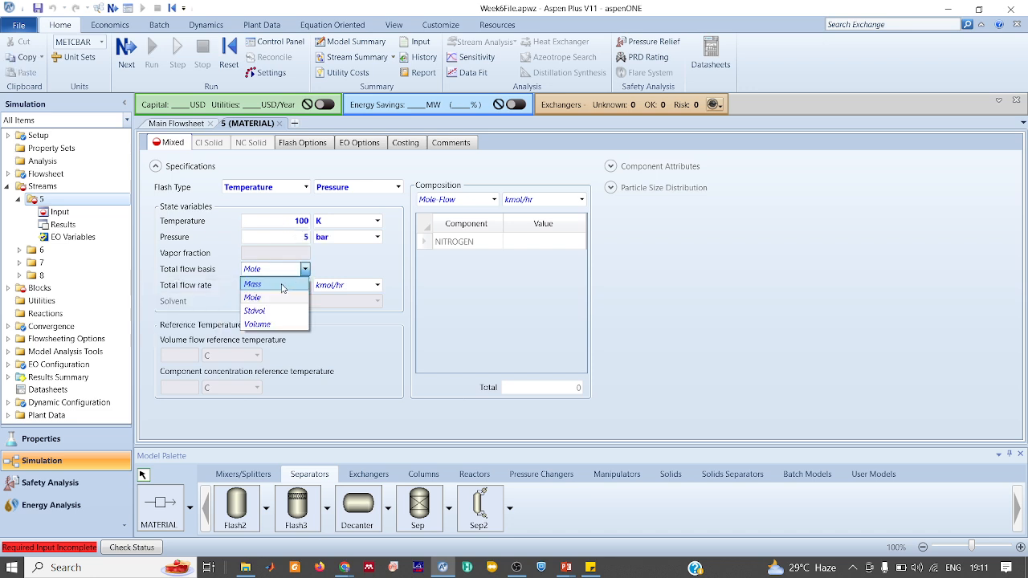
pyautogui.click(273, 279)
pyautogui.click(276, 288)
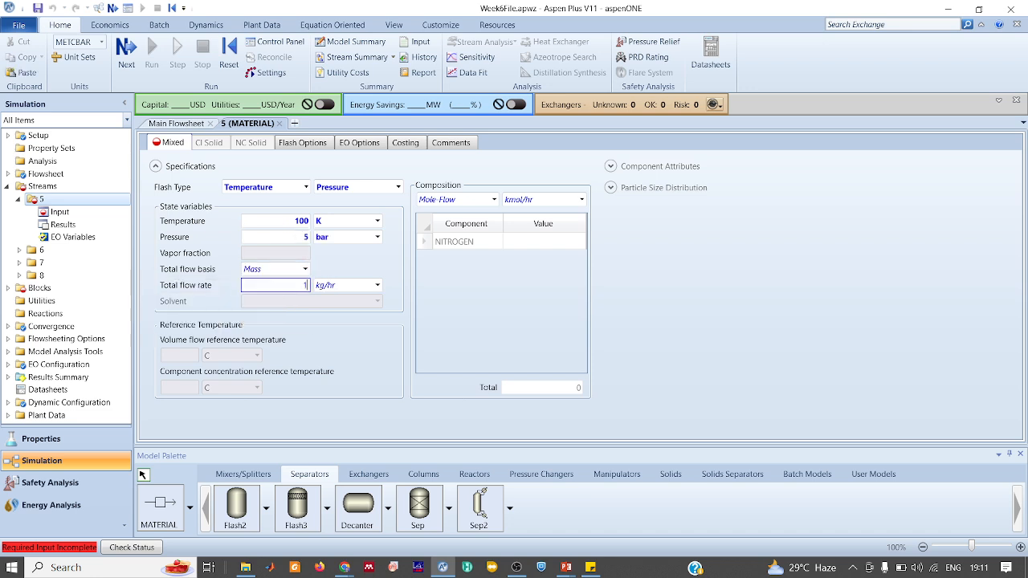
pyautogui.click(491, 285)
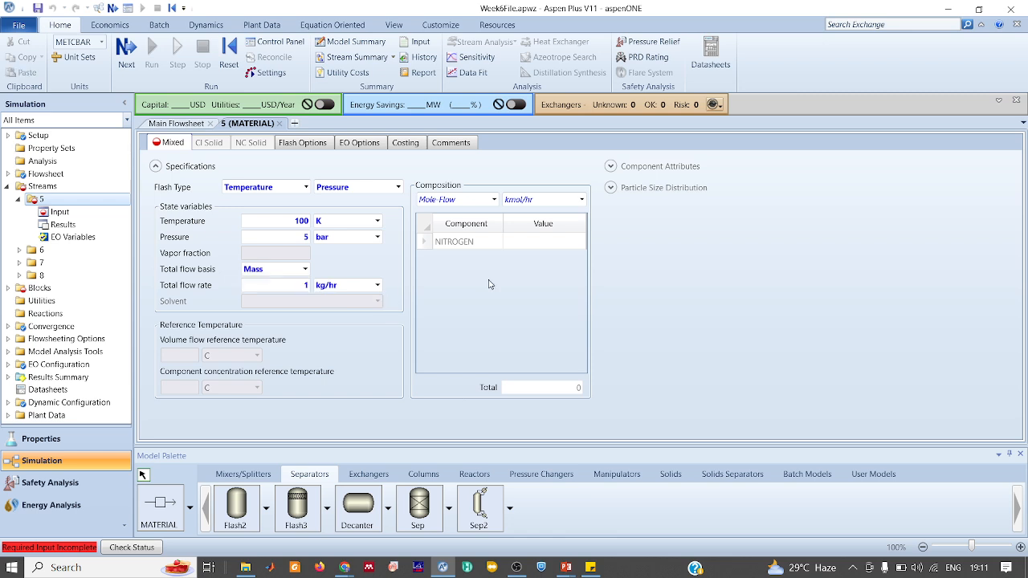
# Enter NITROGEN as 1 on a mass-fraction composition basis and return to the main flowsheet
pyautogui.click(540, 241)
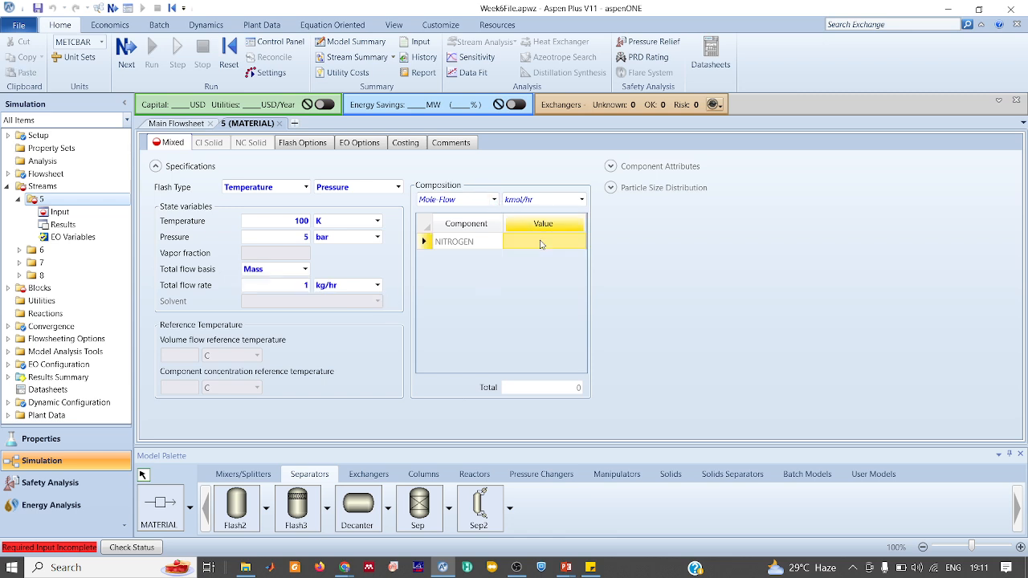
pyautogui.write('1')
pyautogui.press('Return')
pyautogui.click(494, 199)
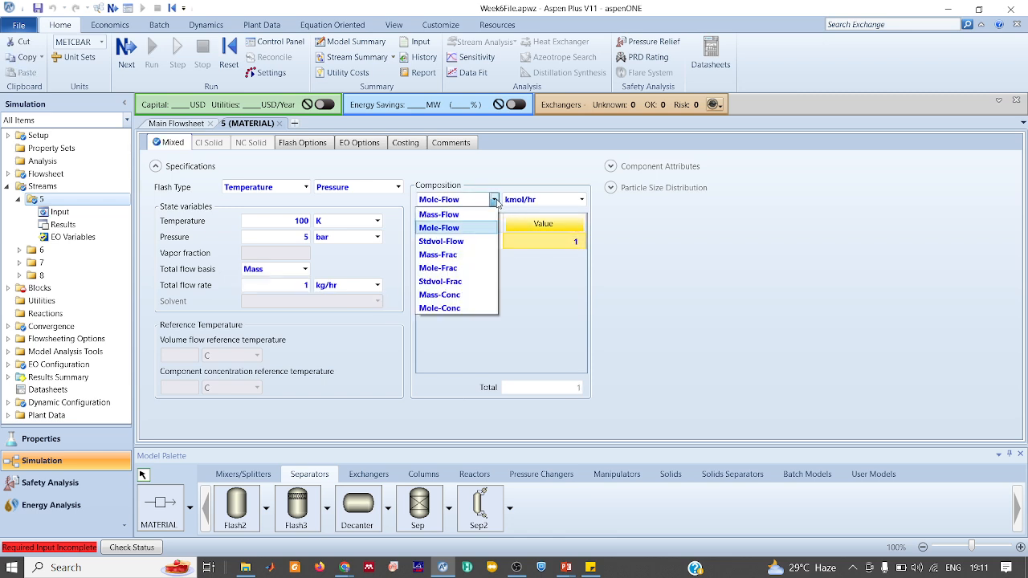
pyautogui.click(452, 256)
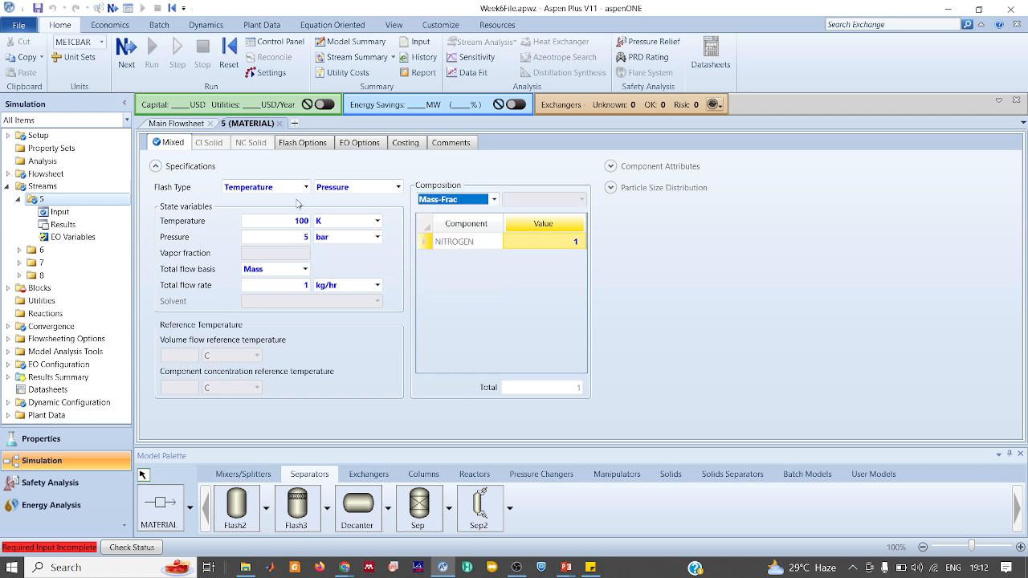
pyautogui.click(176, 122)
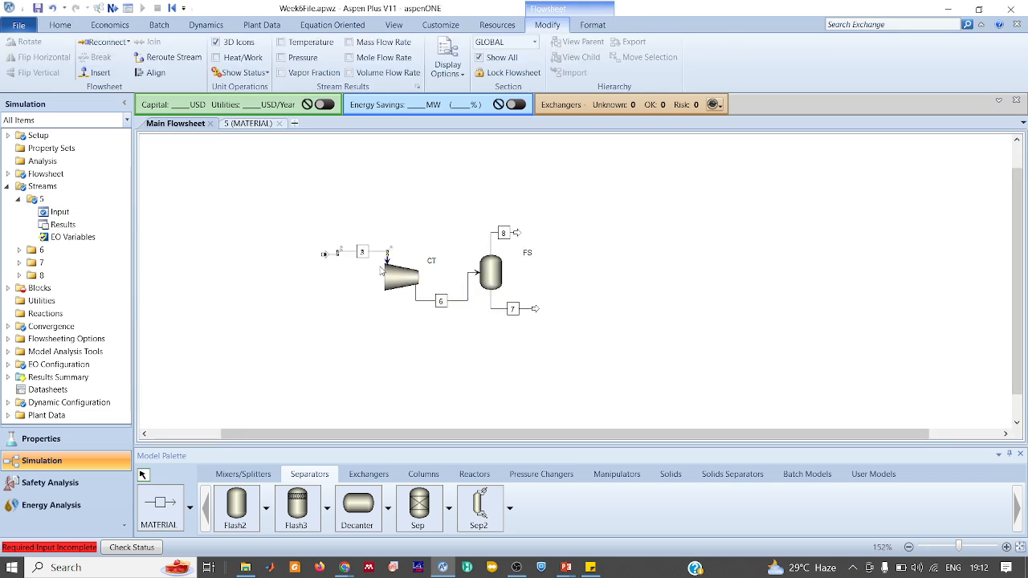
# Make CT an isentropic turbine discharging at 1 bar with 0.7 efficiency
pyautogui.doubleClick(391, 278)
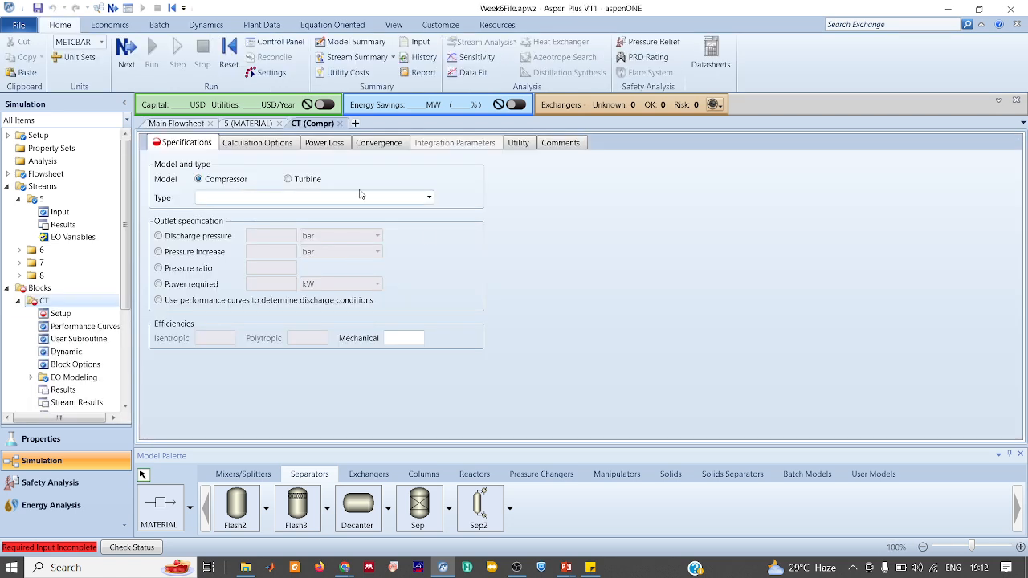
pyautogui.click(305, 179)
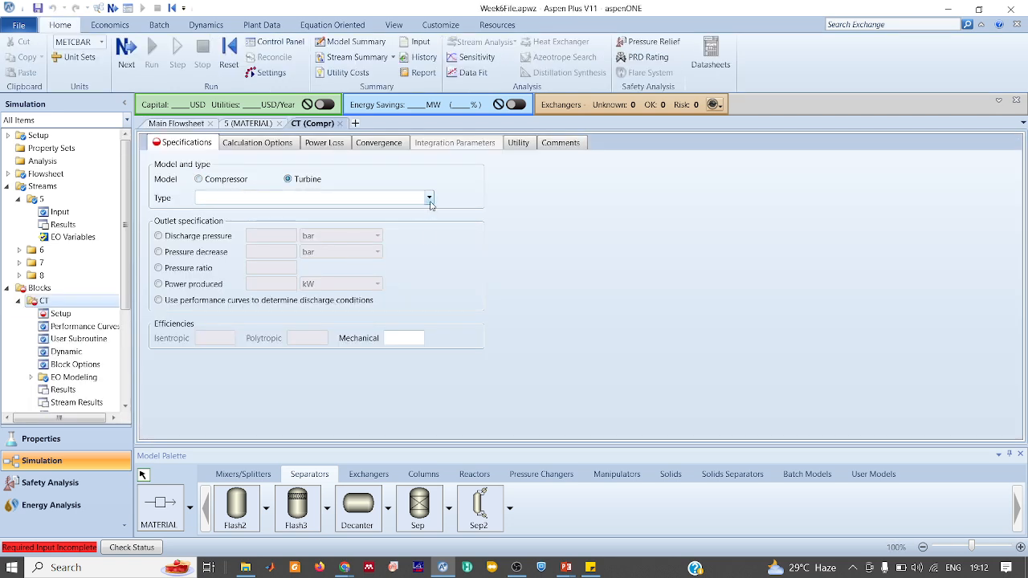
pyautogui.click(429, 197)
pyautogui.click(405, 215)
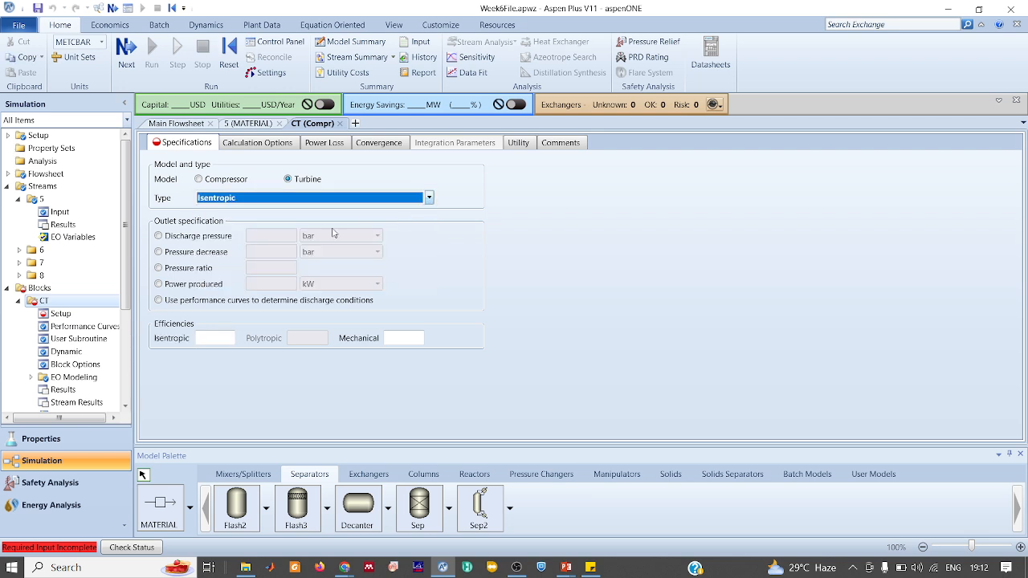
pyautogui.click(211, 238)
pyautogui.click(257, 237)
pyautogui.write('1')
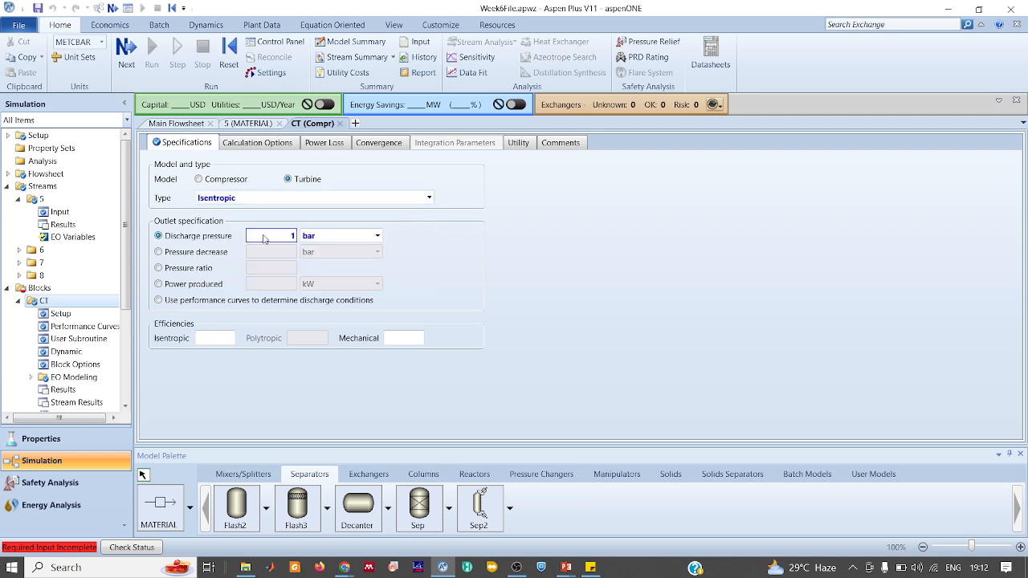
pyautogui.click(228, 340)
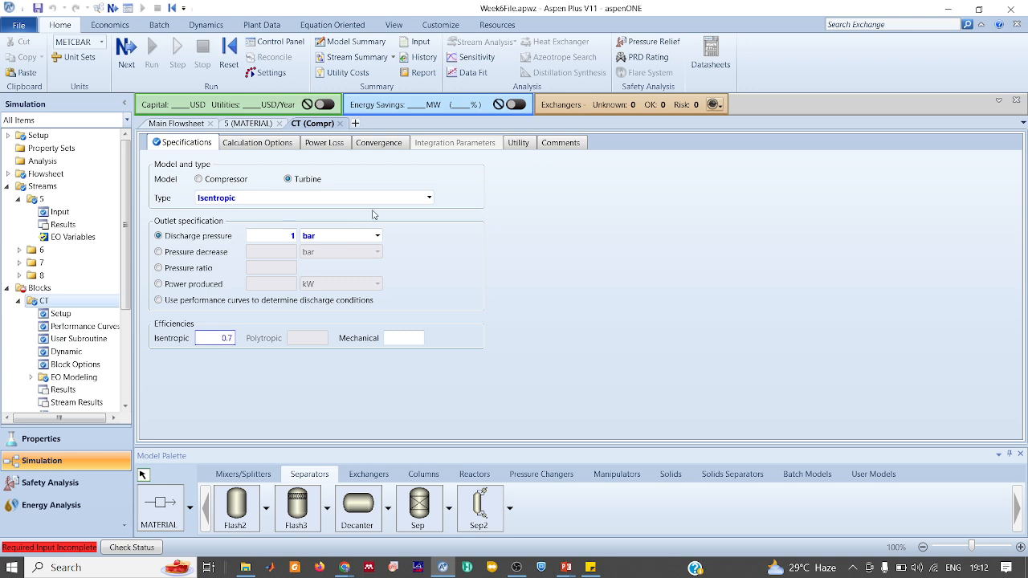
# Set CT's convergence to Vapor-Liquid valid phases with 100 maximum iterations
pyautogui.click(280, 150)
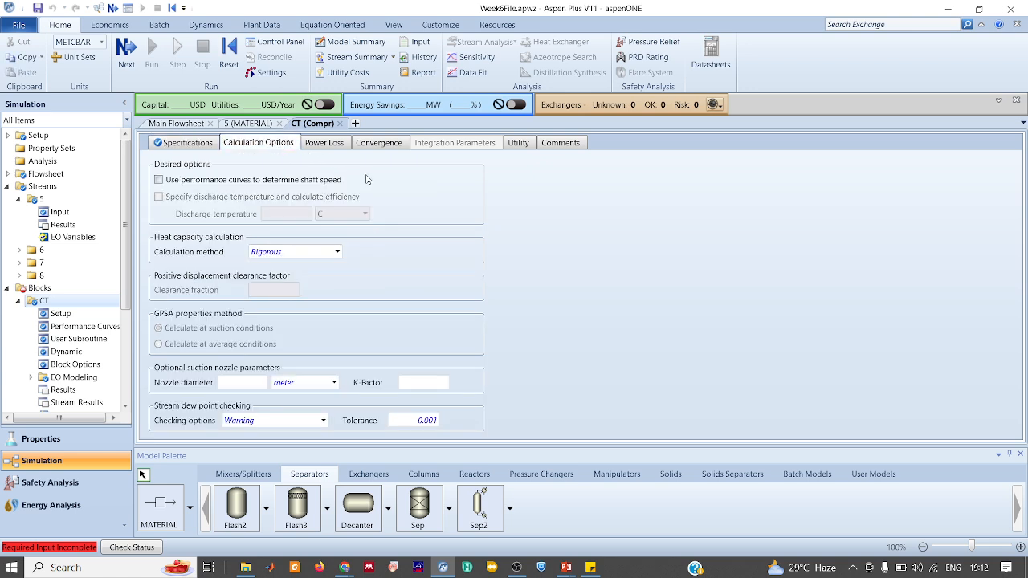
pyautogui.click(383, 146)
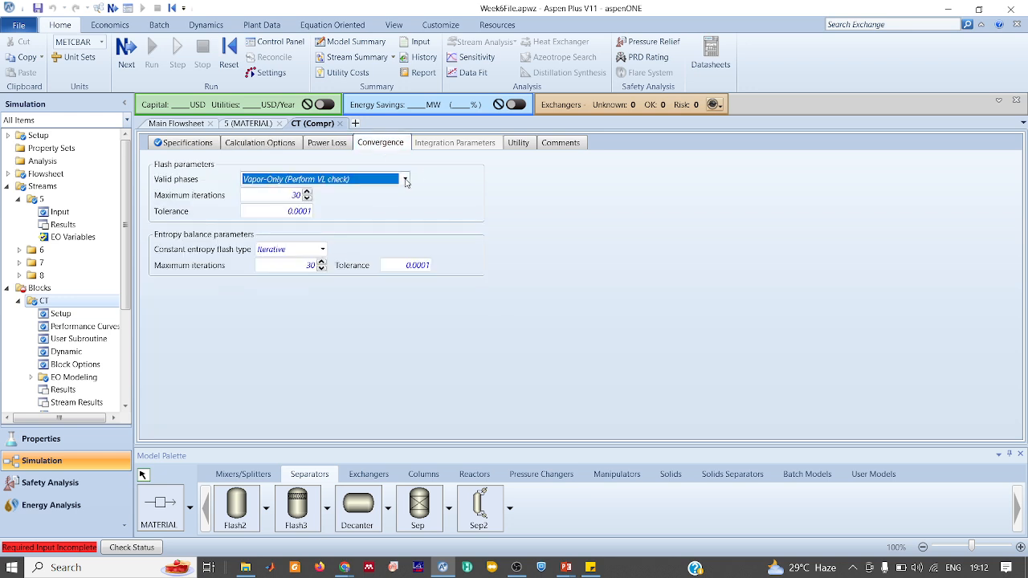
pyautogui.click(405, 179)
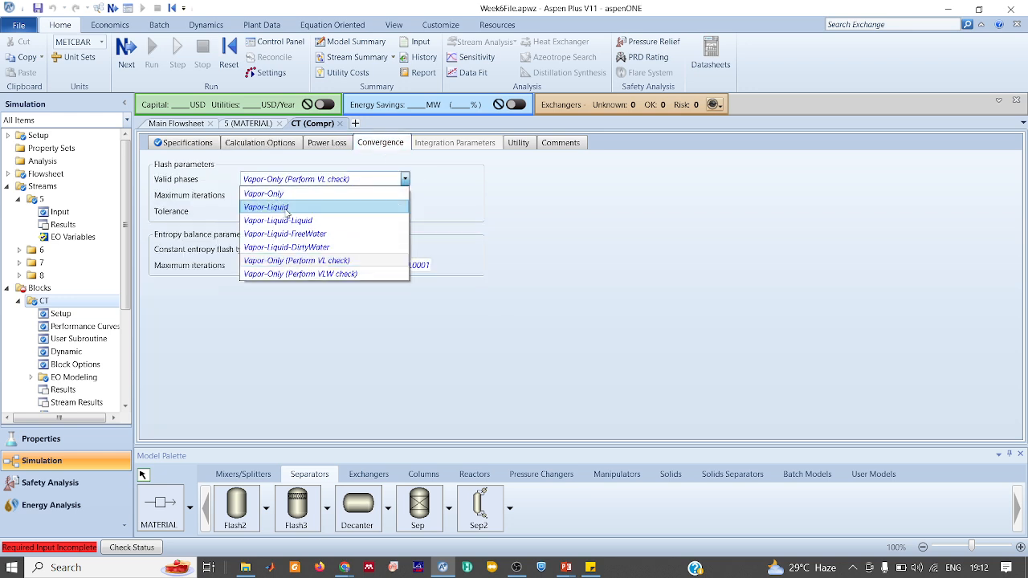
pyautogui.click(313, 208)
pyautogui.click(270, 194)
pyautogui.write('100')
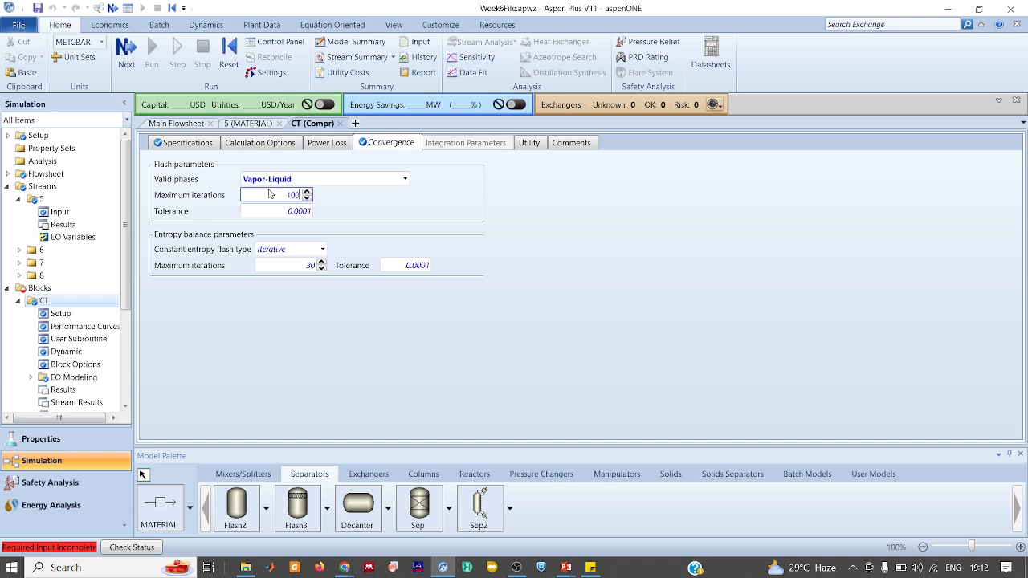
pyautogui.press('Return')
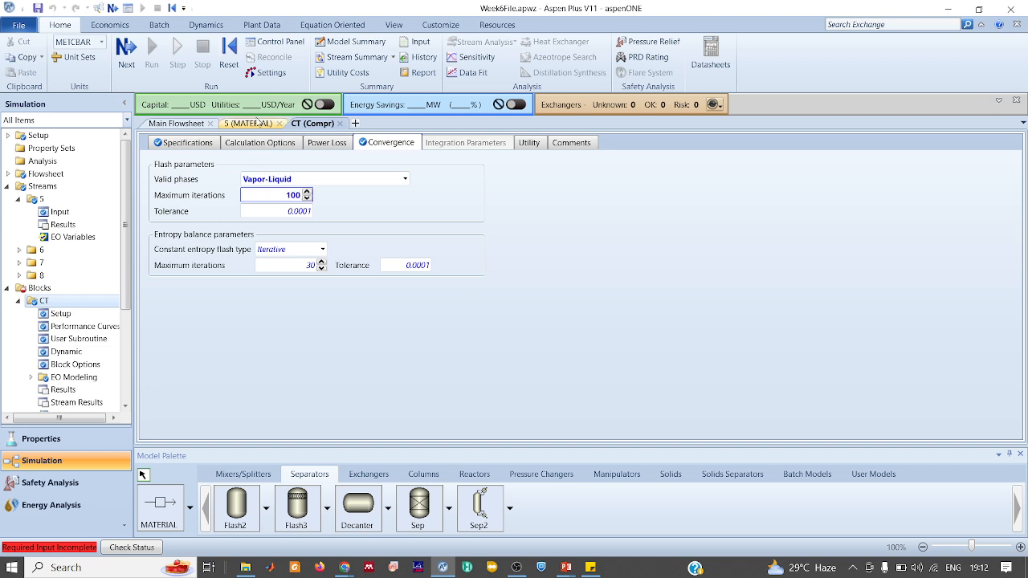
pyautogui.click(127, 63)
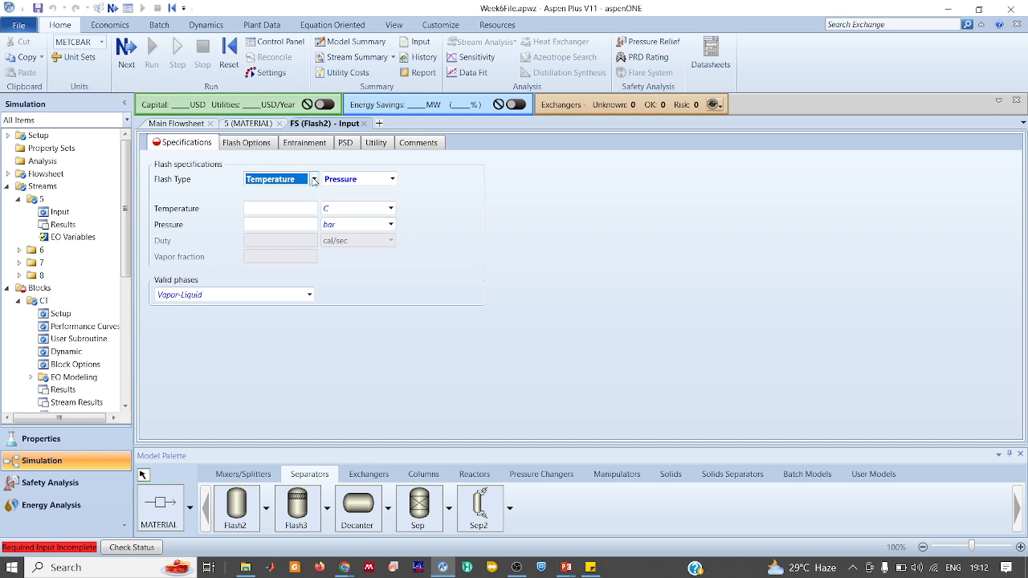
# Specify flash FS by Duty with 0 bar pressure and 0 cal/sec duty, then return to the flowsheet
pyautogui.click(313, 179)
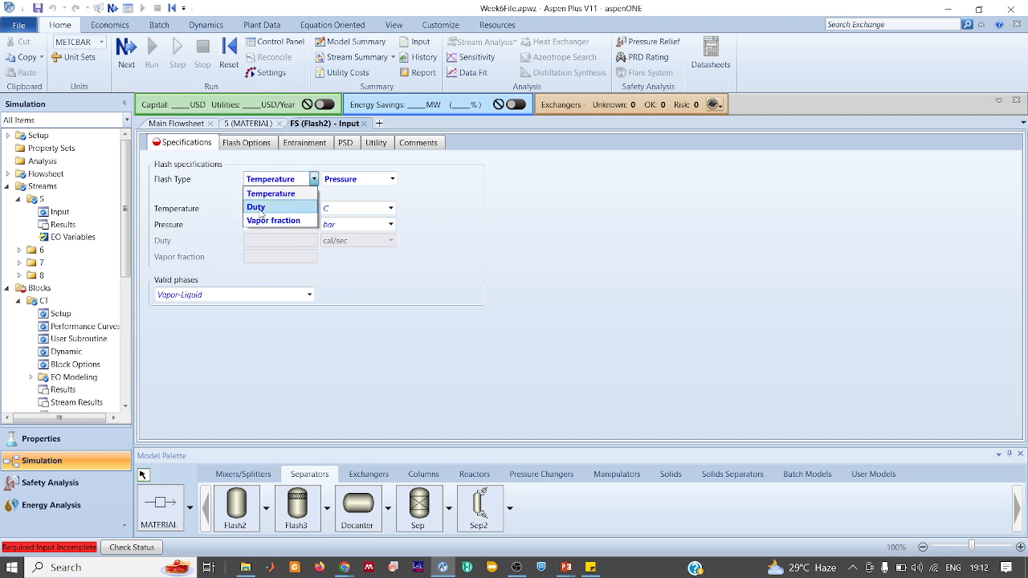
pyautogui.click(263, 207)
pyautogui.click(286, 225)
pyautogui.write('0')
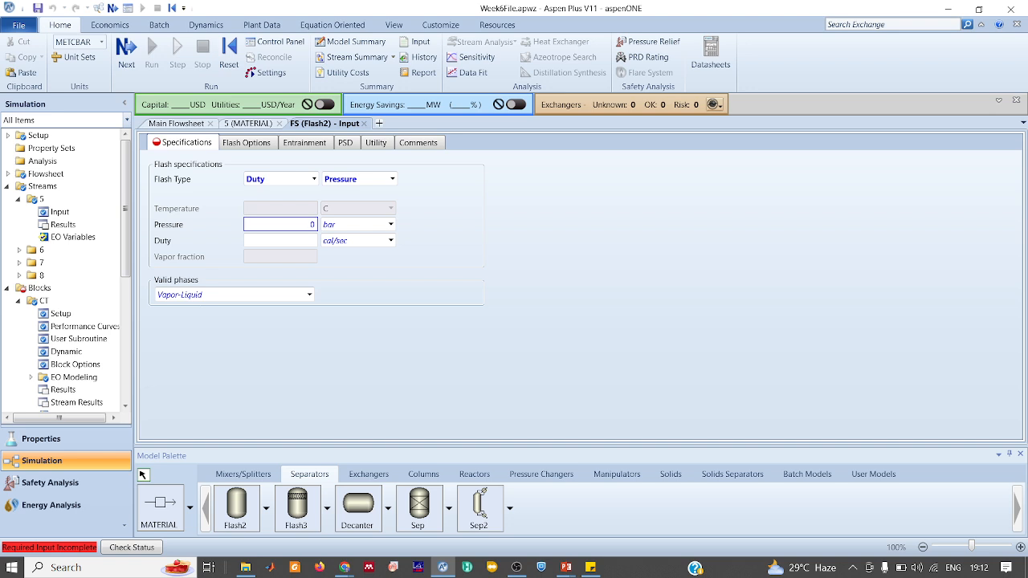
pyautogui.click(302, 242)
pyautogui.write('1')
pyautogui.press('Return')
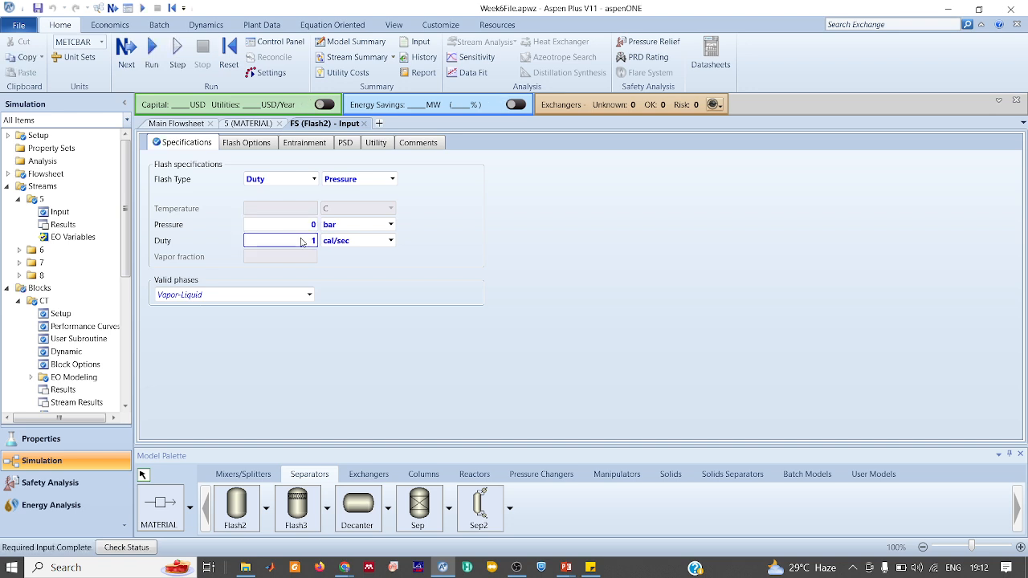
pyautogui.write('0')
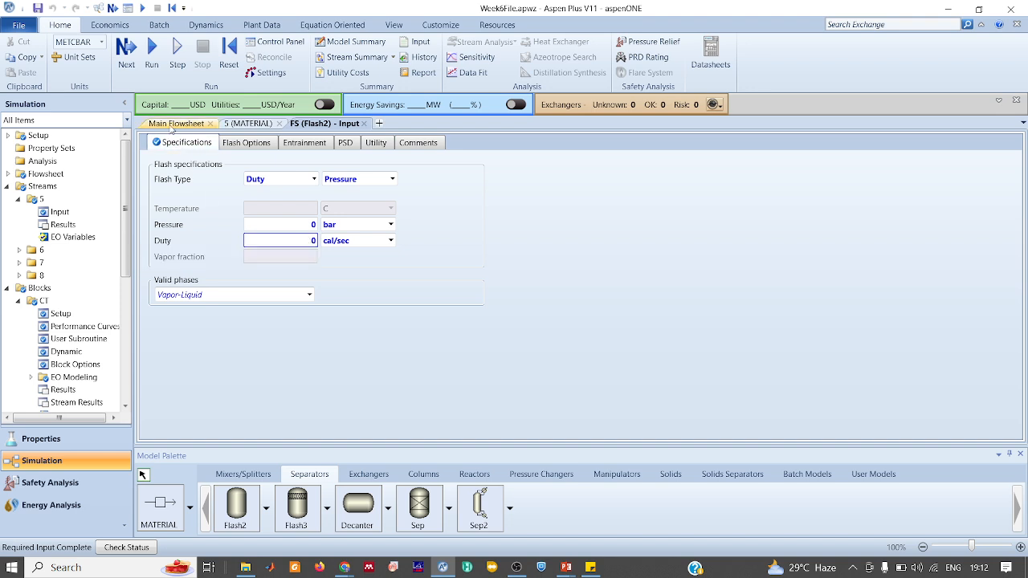
pyautogui.click(175, 123)
pyautogui.click(271, 232)
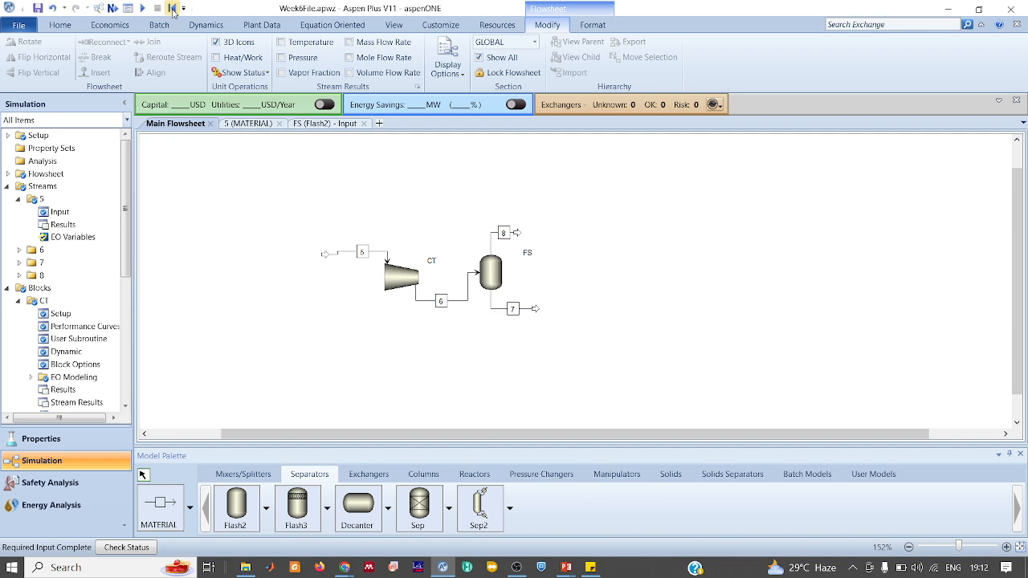
# Reinitialize and run the simulation
pyautogui.click(171, 8)
pyautogui.press('Return')
pyautogui.click(144, 8)
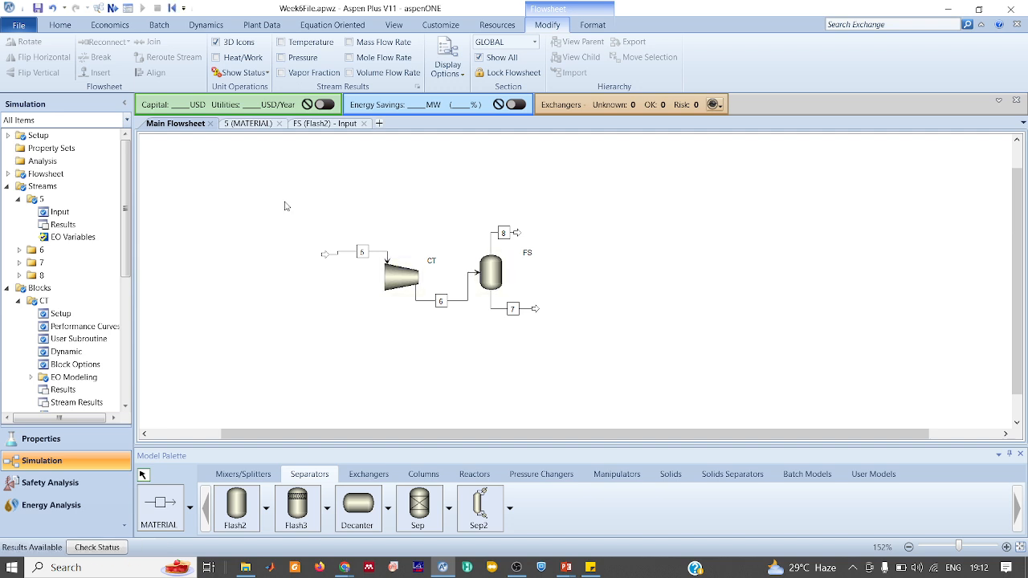
# Review stream 7's liquid results at -195.784 °C and 1 bar, then switch to Google Meet
pyautogui.doubleClick(504, 314)
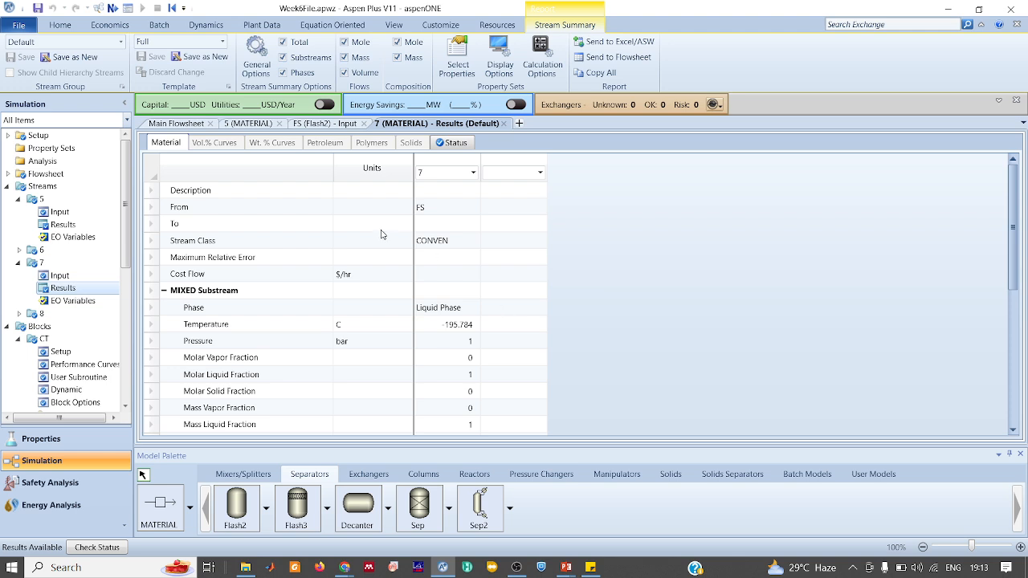
pyautogui.scroll(-5, 432, 288)
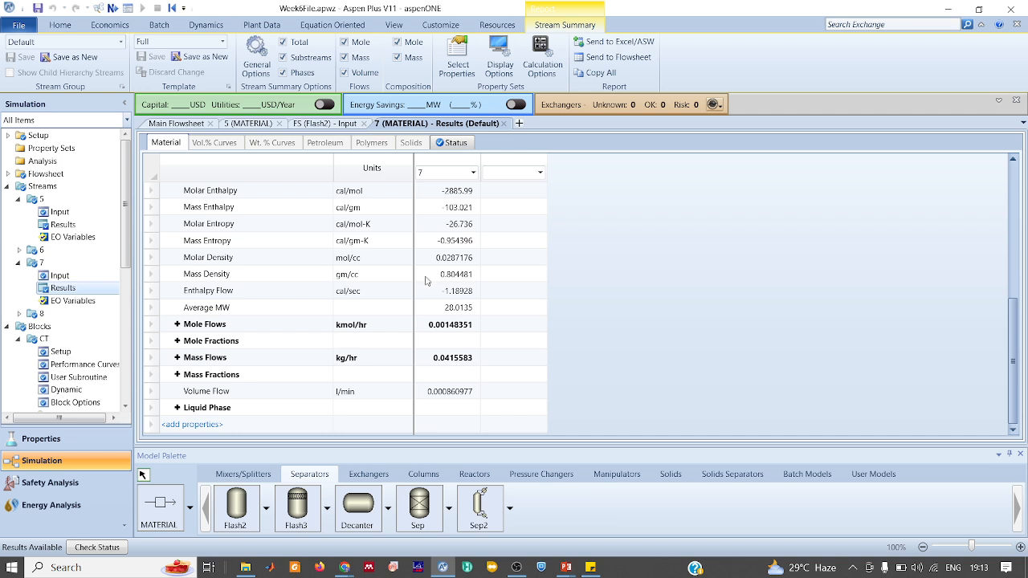
pyautogui.click(308, 125)
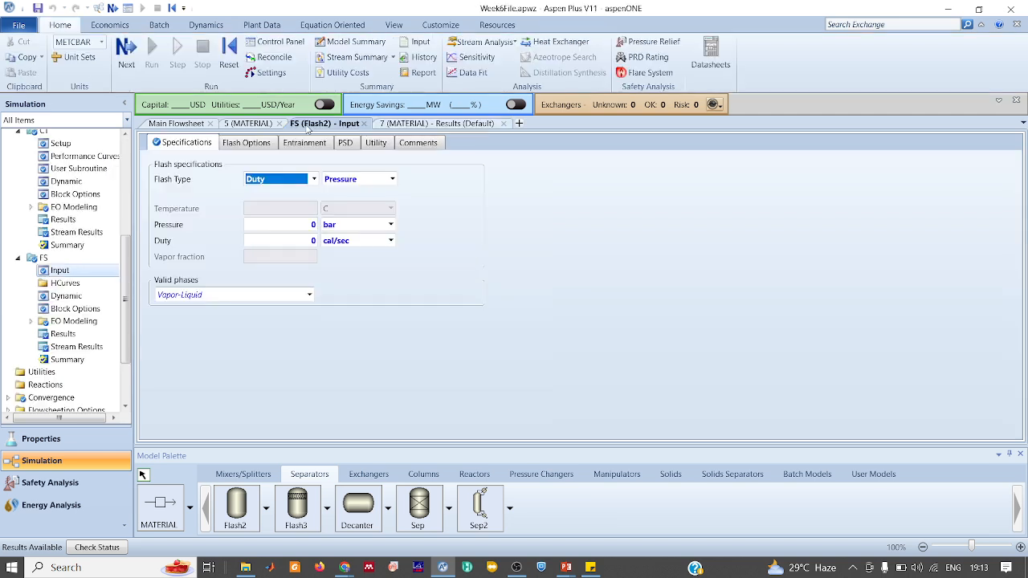
pyautogui.click(483, 321)
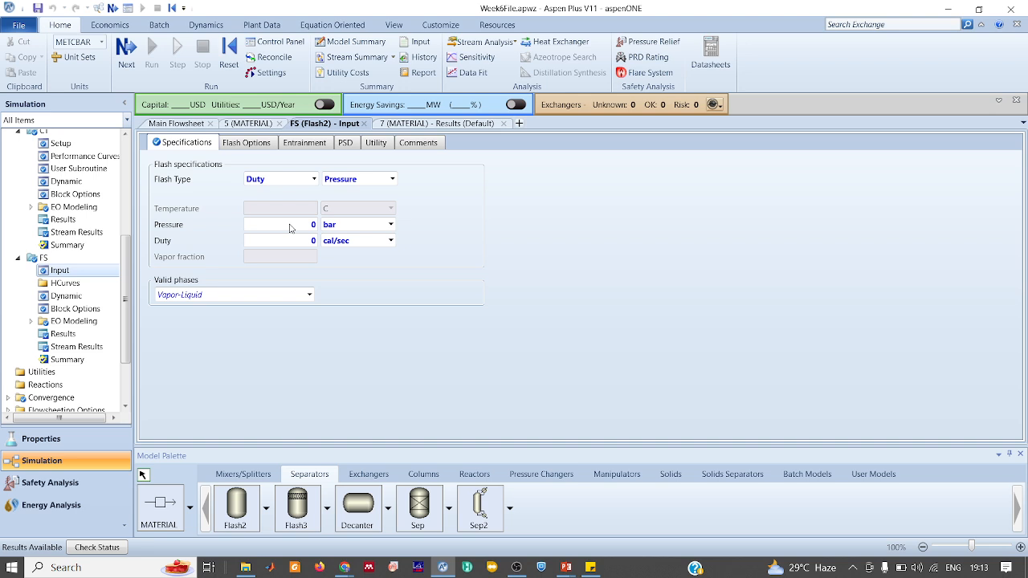
pyautogui.click(432, 125)
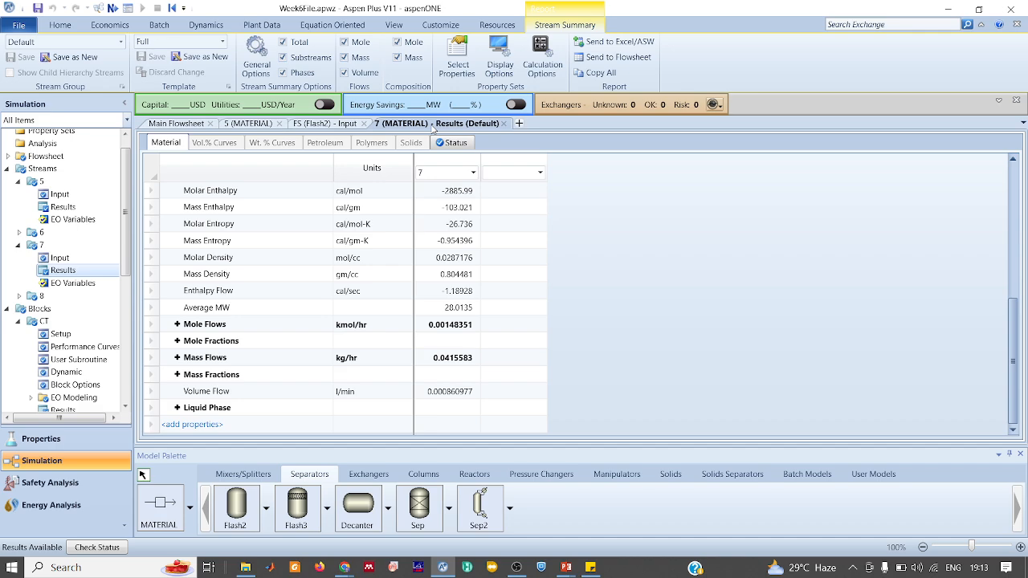
pyautogui.hotkey('alt', 'Tab')
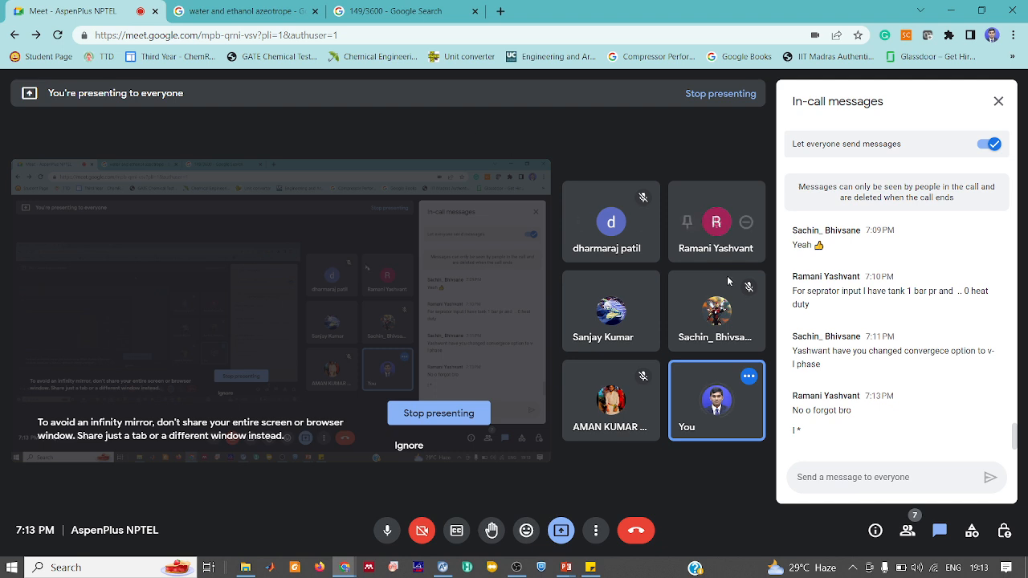
pyautogui.scroll(1, 875, 347)
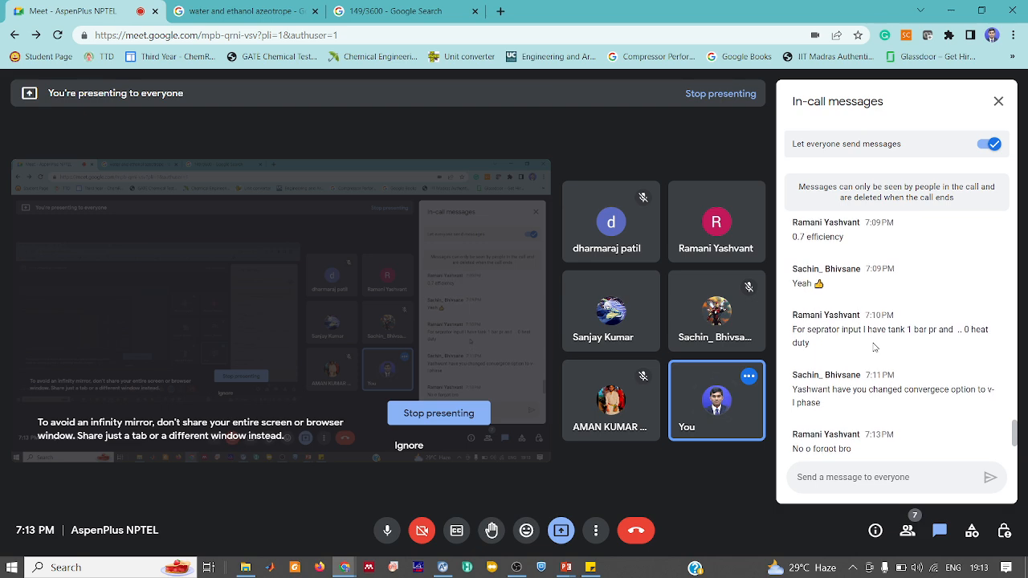
pyautogui.scroll(1, 875, 347)
pyautogui.scroll(-2, 876, 347)
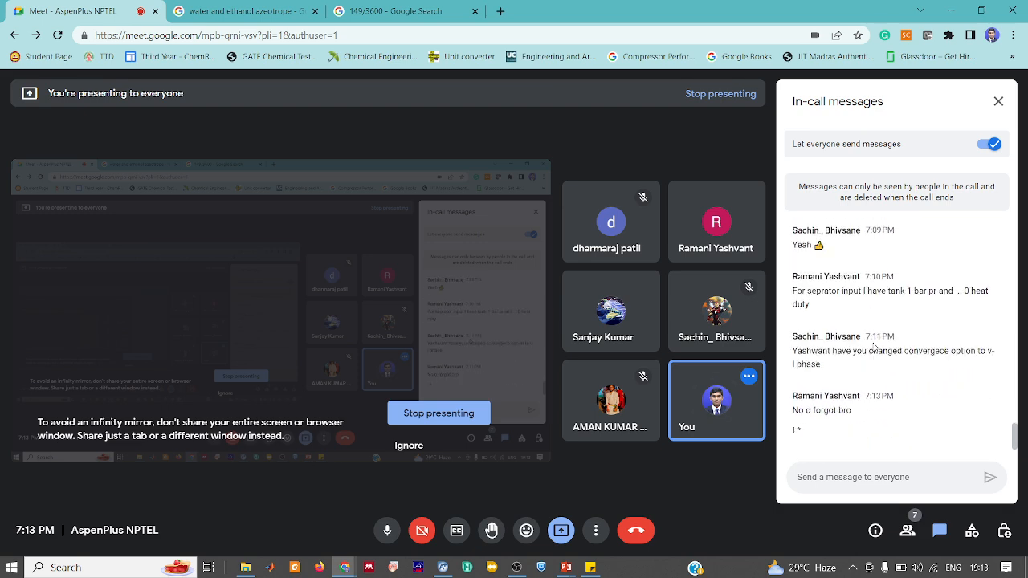
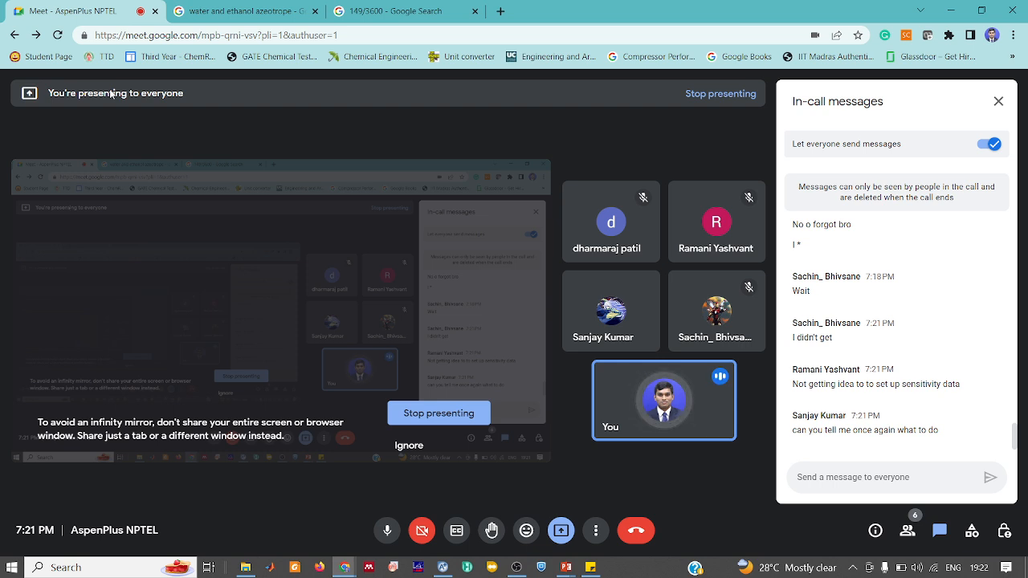
# Bring the Aspen Plus window showing stream 7 results back to the front
pyautogui.click(442, 567)
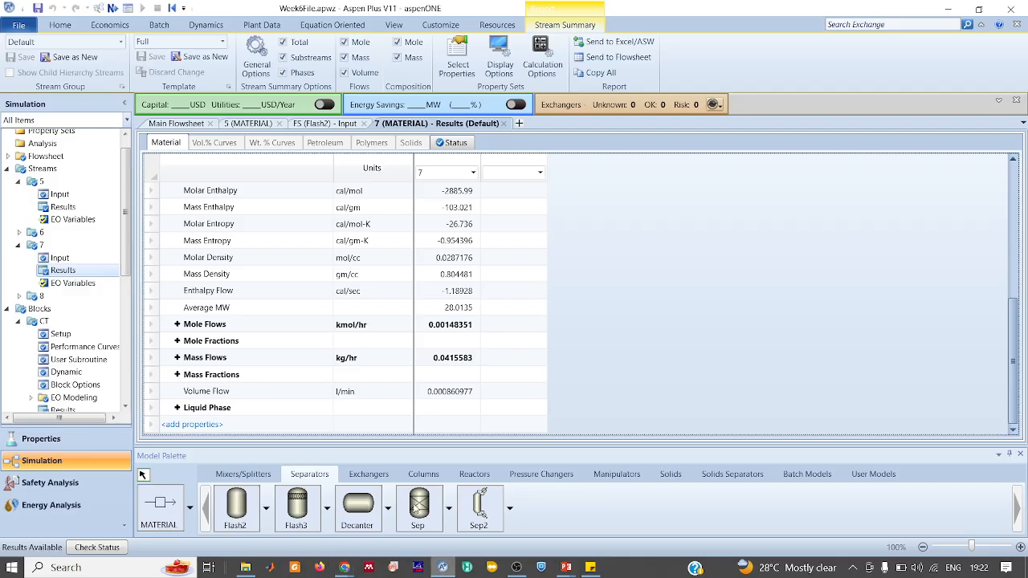
# Create sensitivity analysis S-1 under Model Analysis Tools and open its input form
pyautogui.click(172, 125)
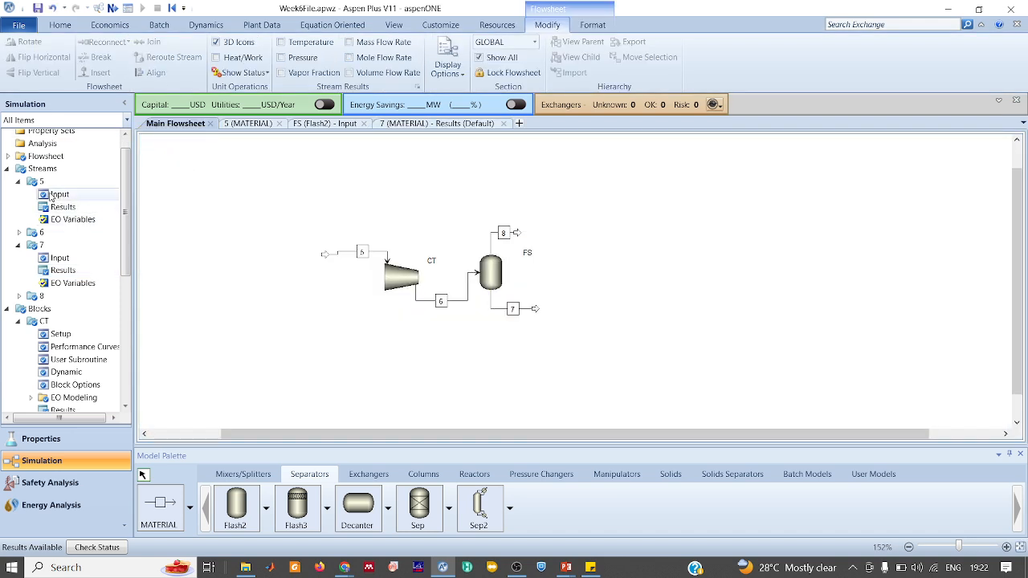
pyautogui.click(7, 169)
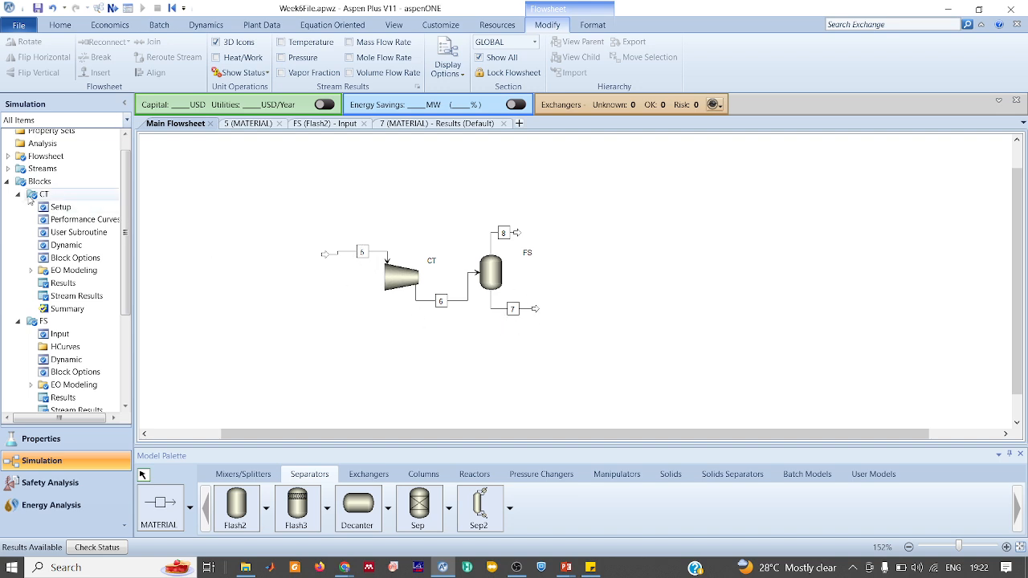
pyautogui.click(7, 182)
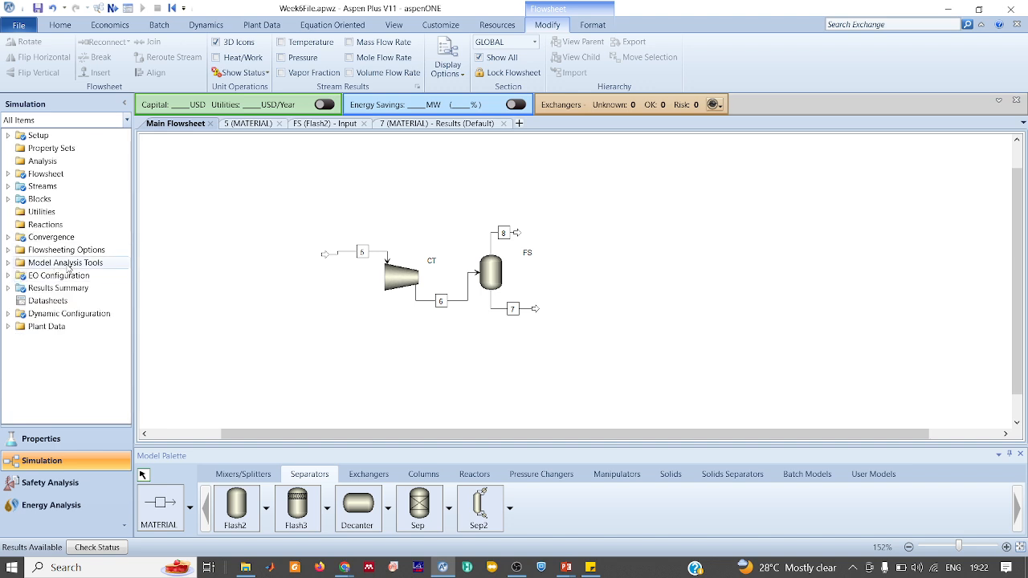
pyautogui.click(8, 262)
pyautogui.doubleClick(48, 276)
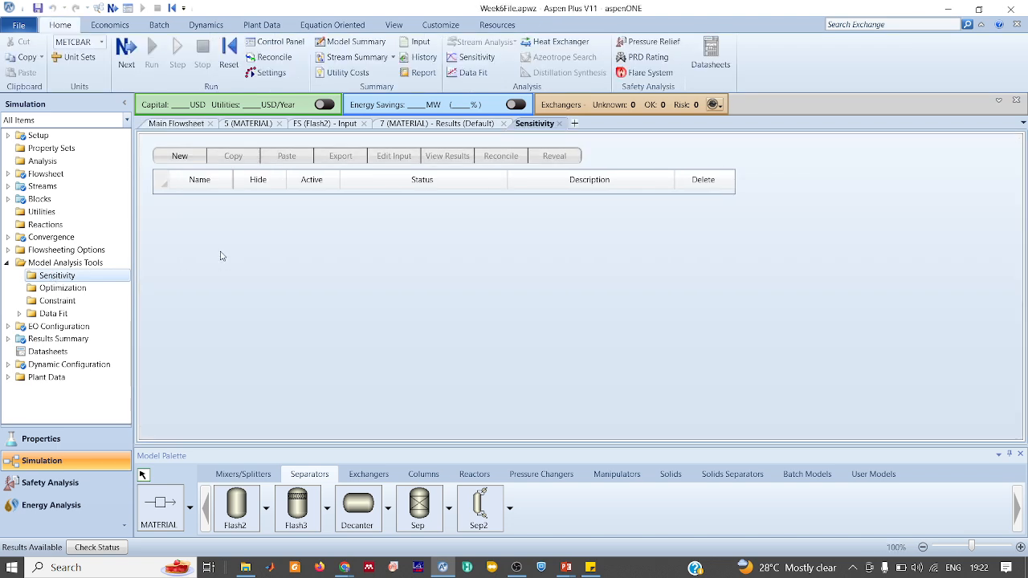
pyautogui.click(179, 155)
pyautogui.click(513, 310)
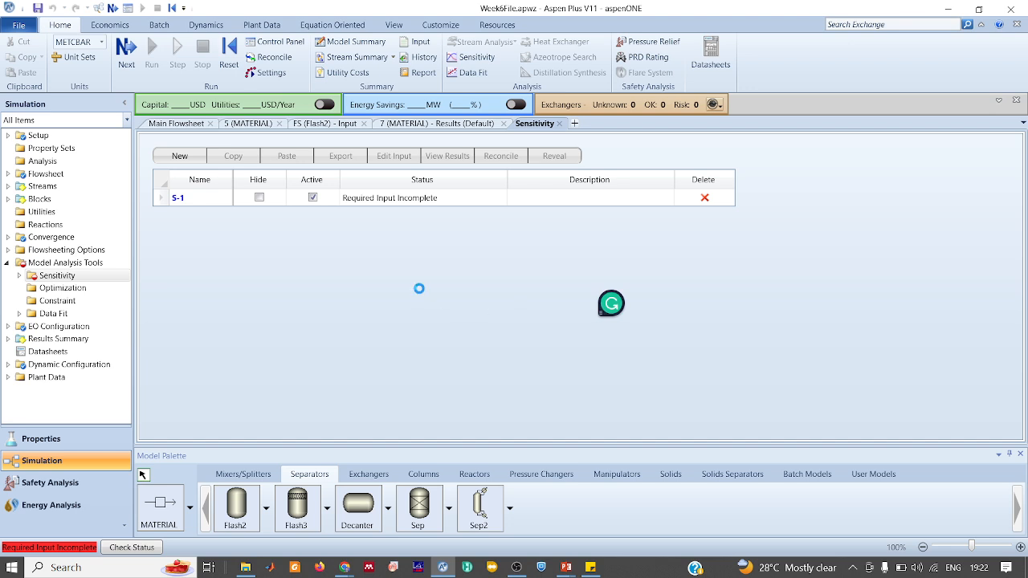
pyautogui.doubleClick(177, 197)
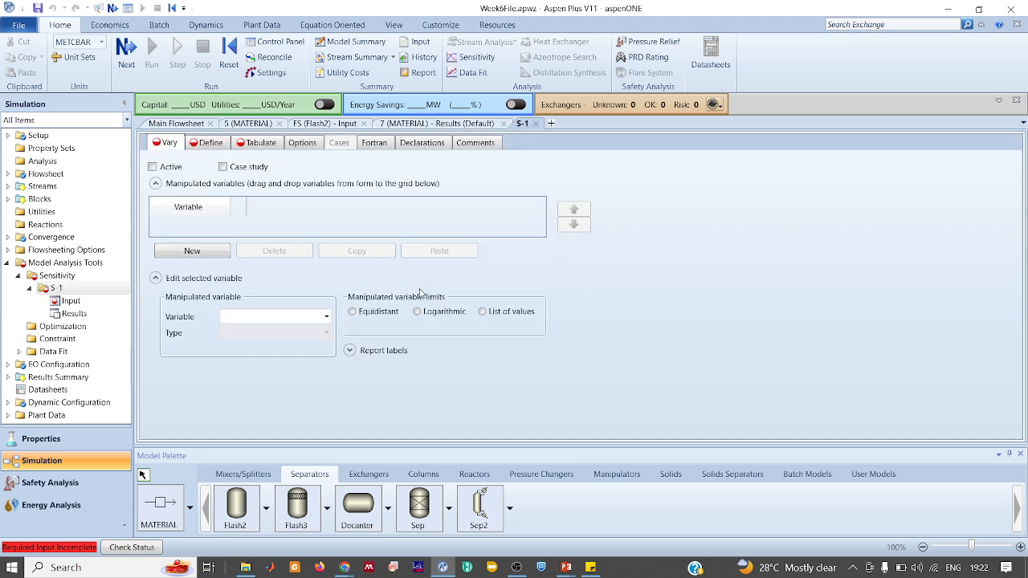
# Add a manipulated variable: stream 5 temperature (TEMP) in K
pyautogui.click(192, 250)
pyautogui.click(326, 332)
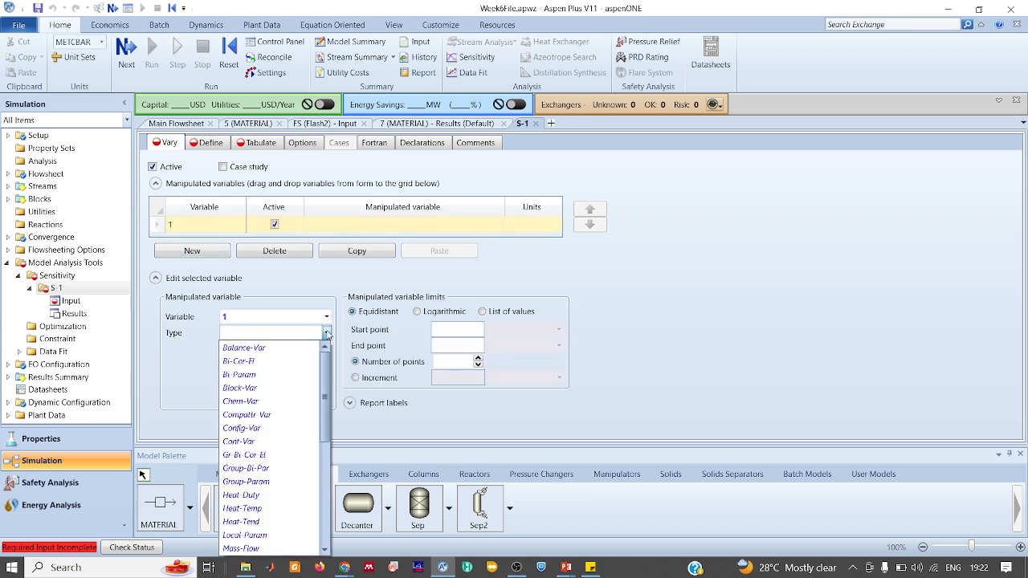
pyautogui.scroll(-6, 273, 389)
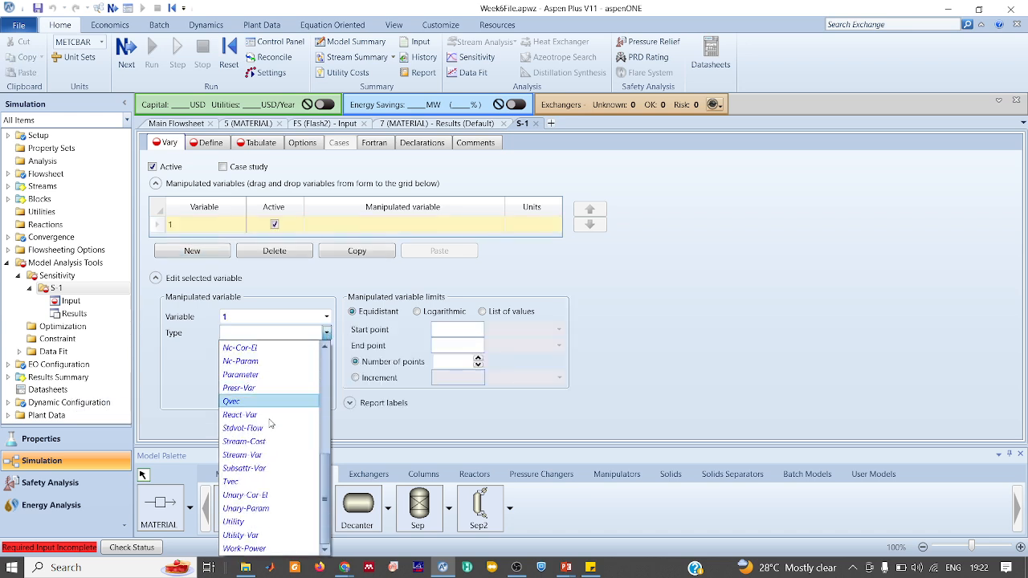
pyautogui.click(245, 455)
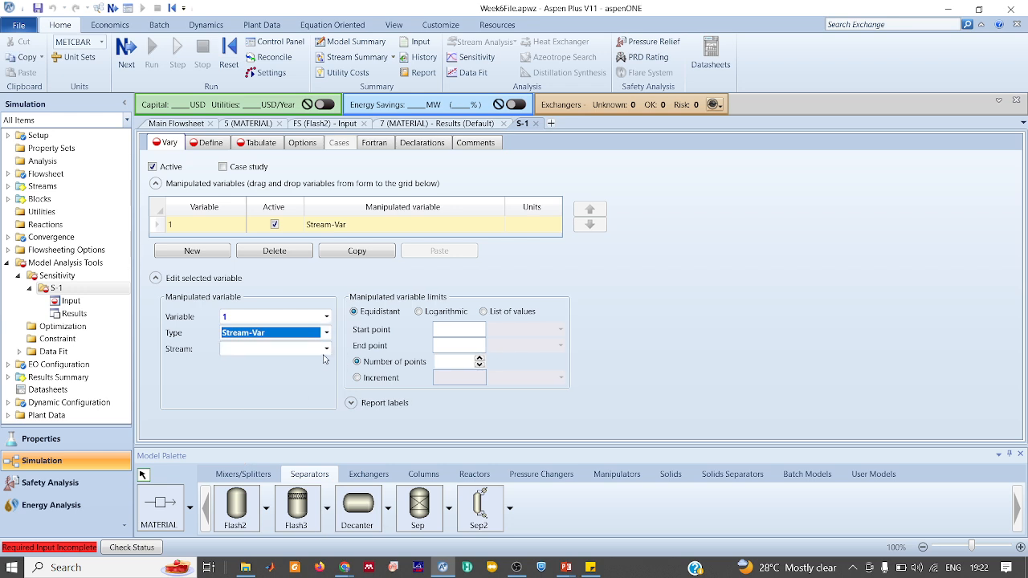
pyautogui.click(326, 348)
pyautogui.click(273, 364)
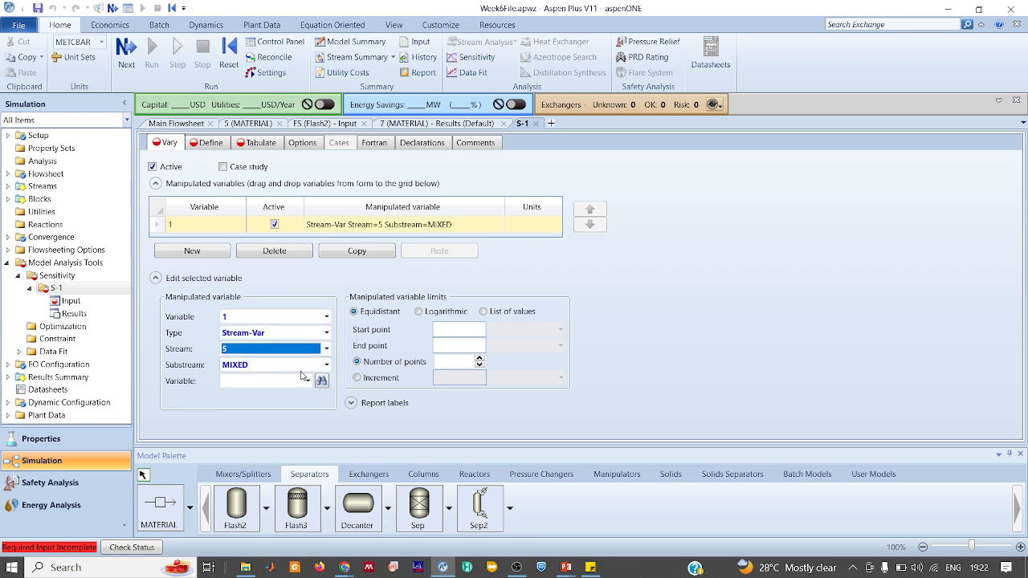
pyautogui.click(307, 381)
pyautogui.click(305, 445)
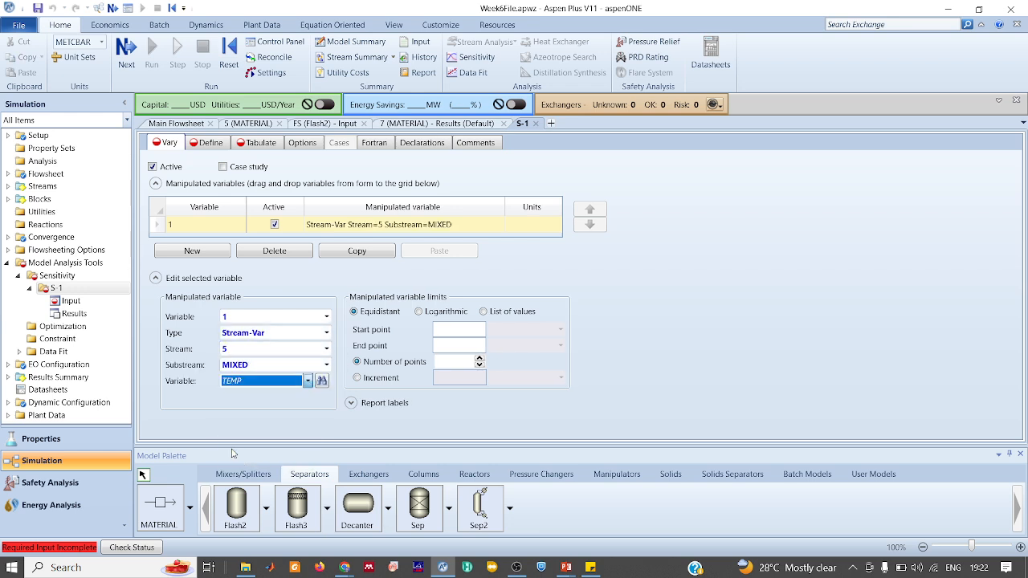
pyautogui.click(326, 397)
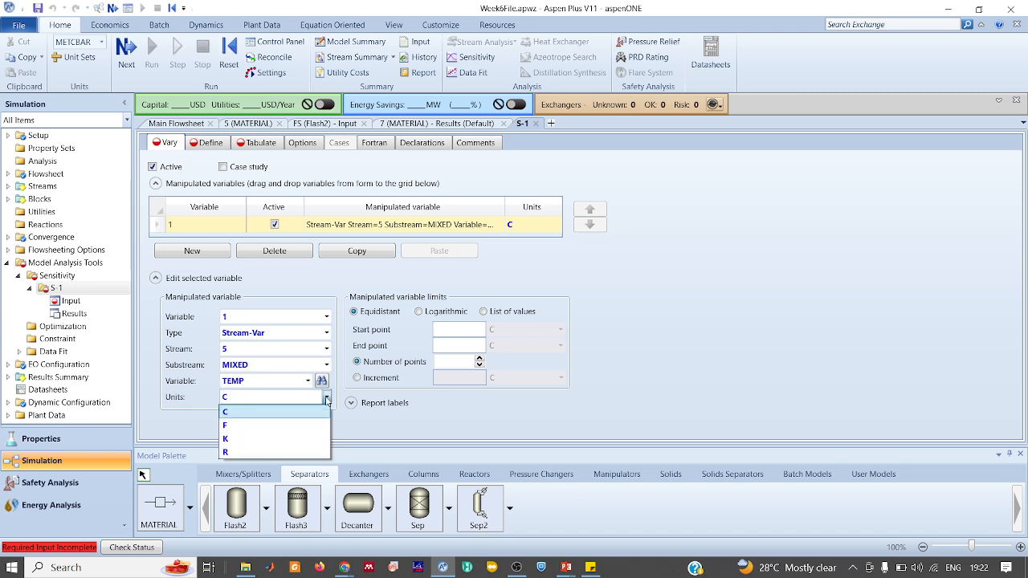
pyautogui.click(228, 440)
# Vary it from 75 to 120 K in increments of 1, then start a new sampled variable
pyautogui.click(449, 330)
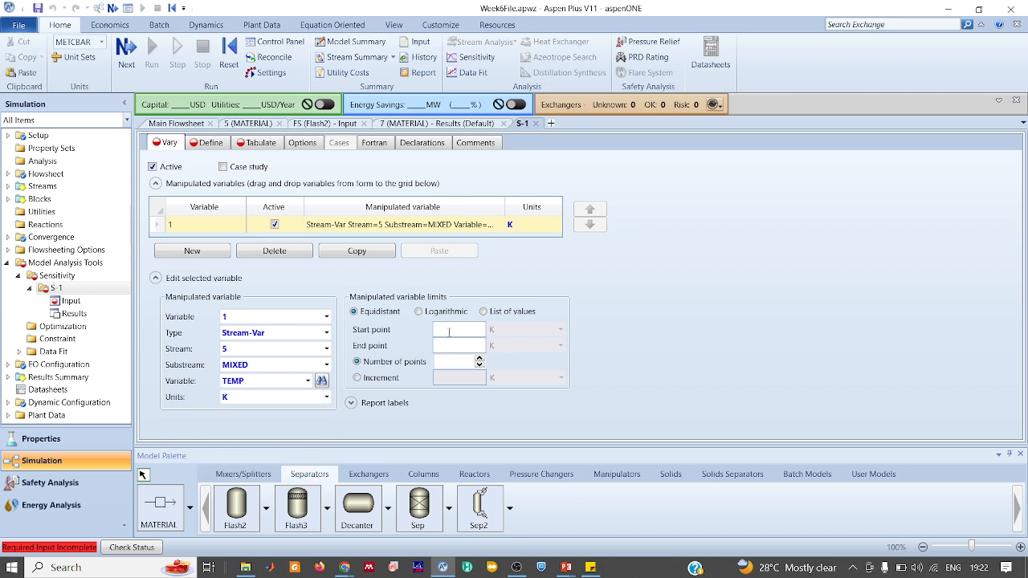
pyautogui.write('75')
pyautogui.click(447, 347)
pyautogui.write('120')
pyautogui.click(379, 382)
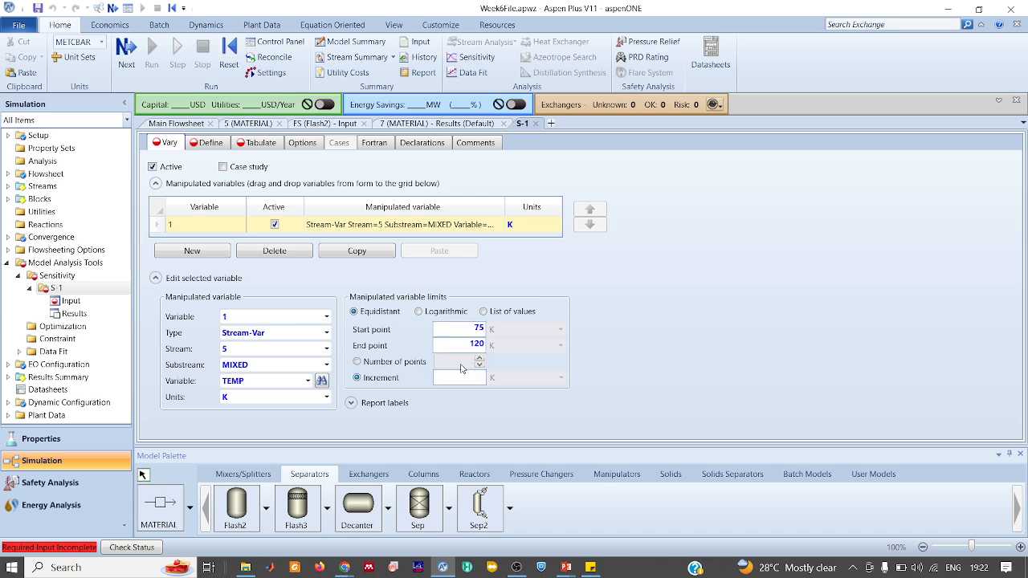
pyautogui.write('1')
pyautogui.click(210, 145)
pyautogui.click(218, 210)
# Define sampled variable M7 as stream 7 mass flow
pyautogui.write('M7')
pyautogui.press('Return')
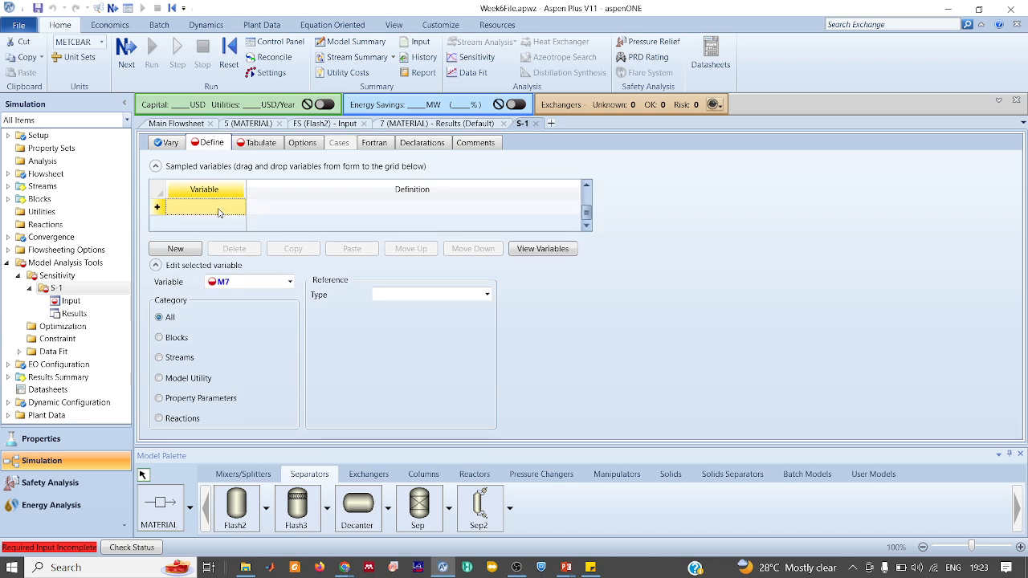
pyautogui.click(174, 359)
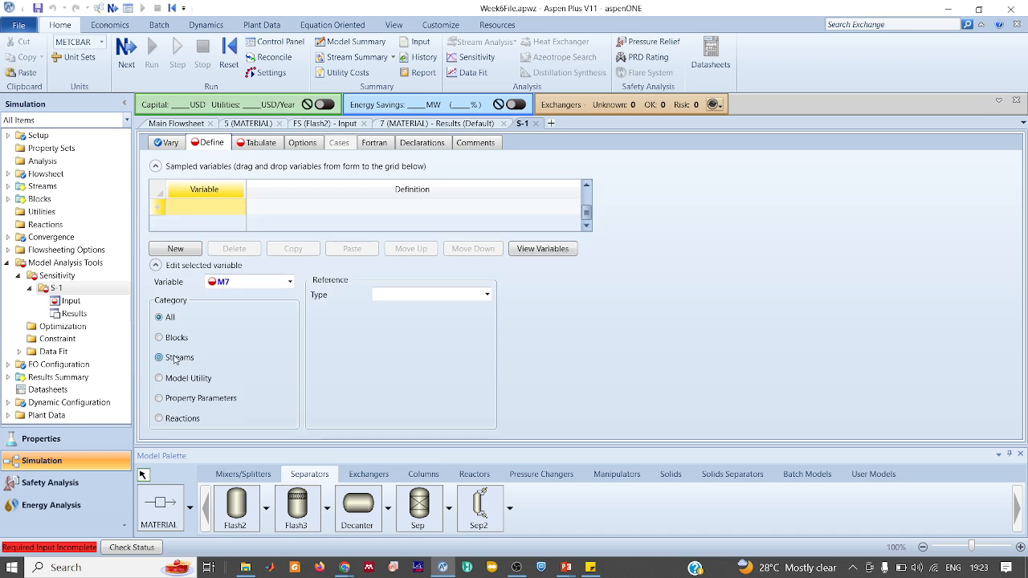
pyautogui.click(486, 294)
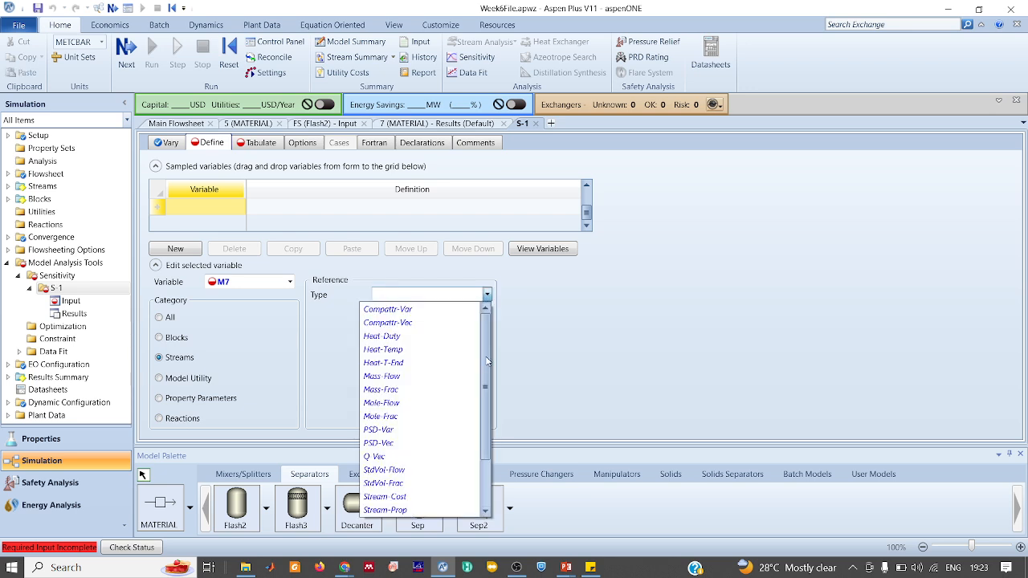
pyautogui.scroll(-2, 487, 361)
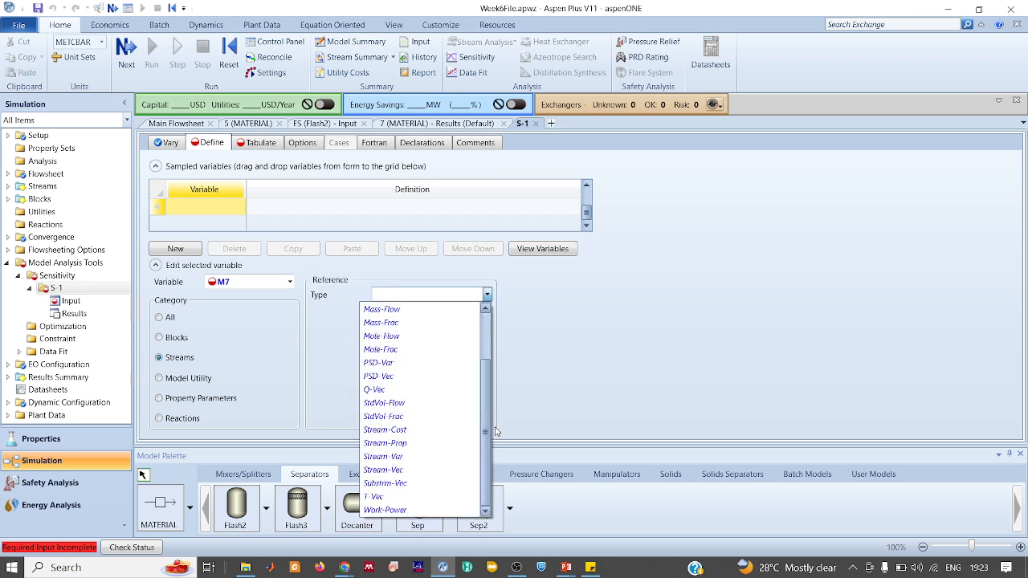
pyautogui.click(419, 457)
pyautogui.click(486, 311)
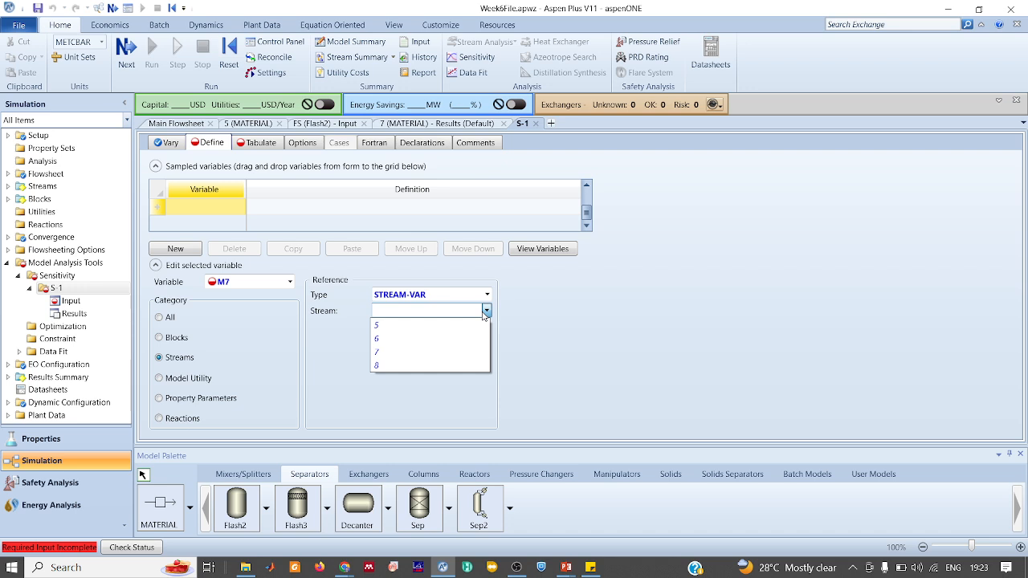
pyautogui.click(390, 351)
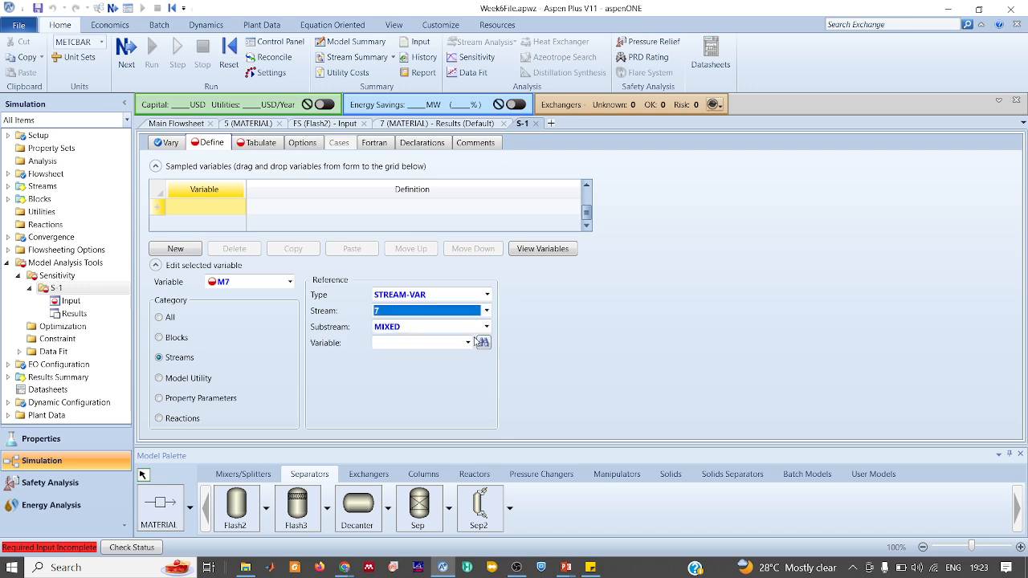
pyautogui.click(467, 343)
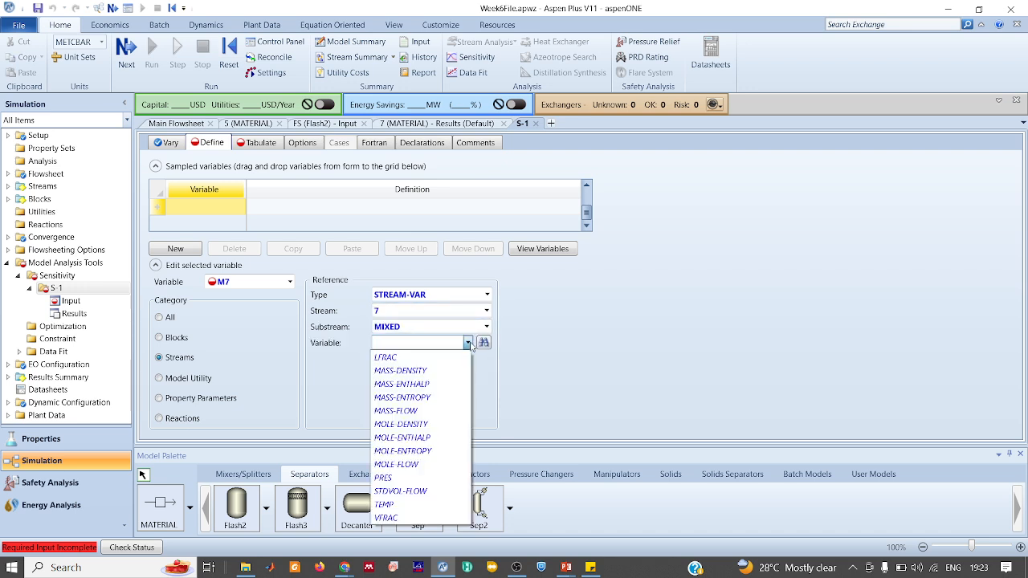
pyautogui.click(416, 411)
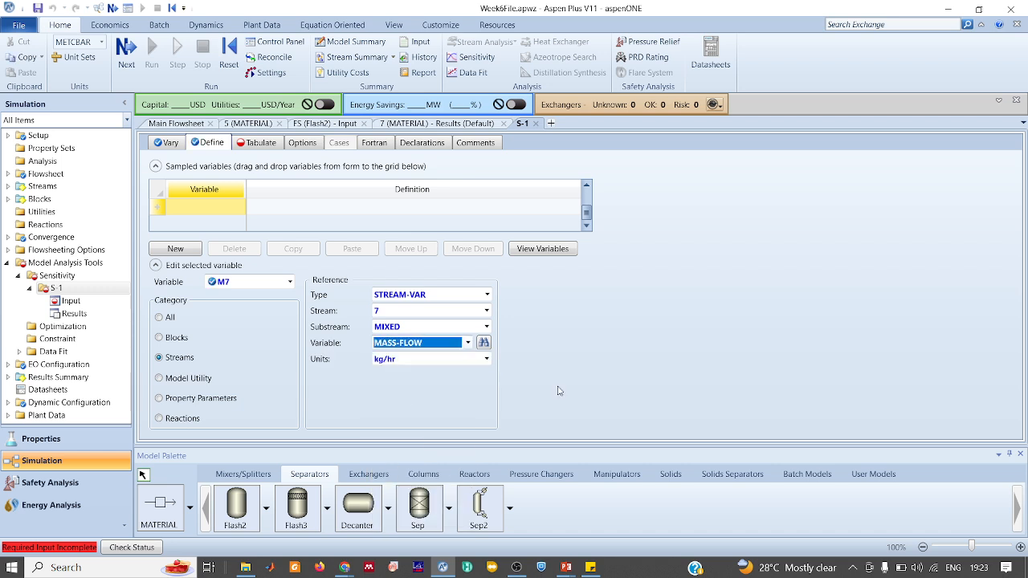
pyautogui.click(572, 385)
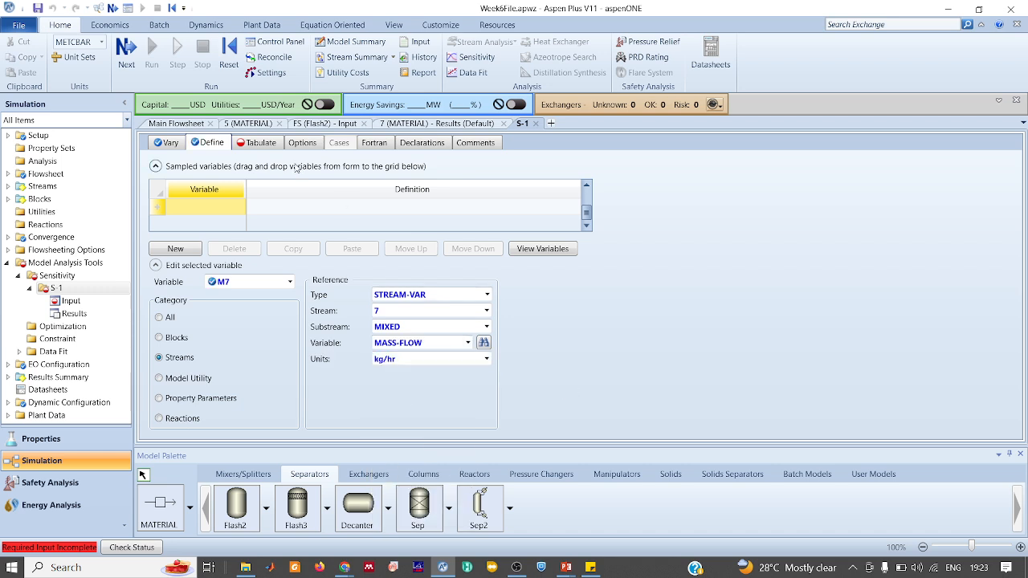
# Return to the S-1 input and show its Tabulate page
pyautogui.click(237, 127)
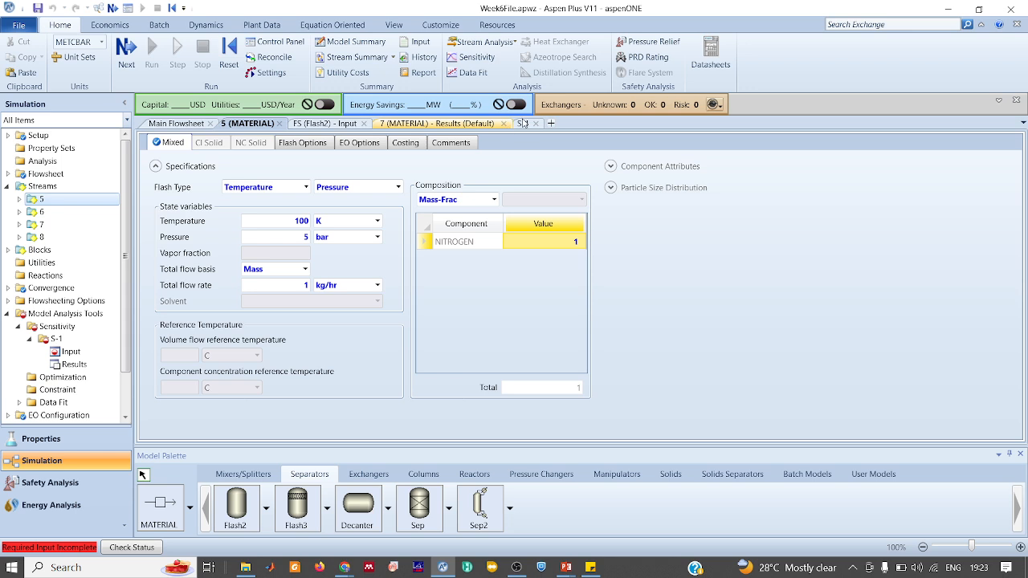
pyautogui.click(523, 123)
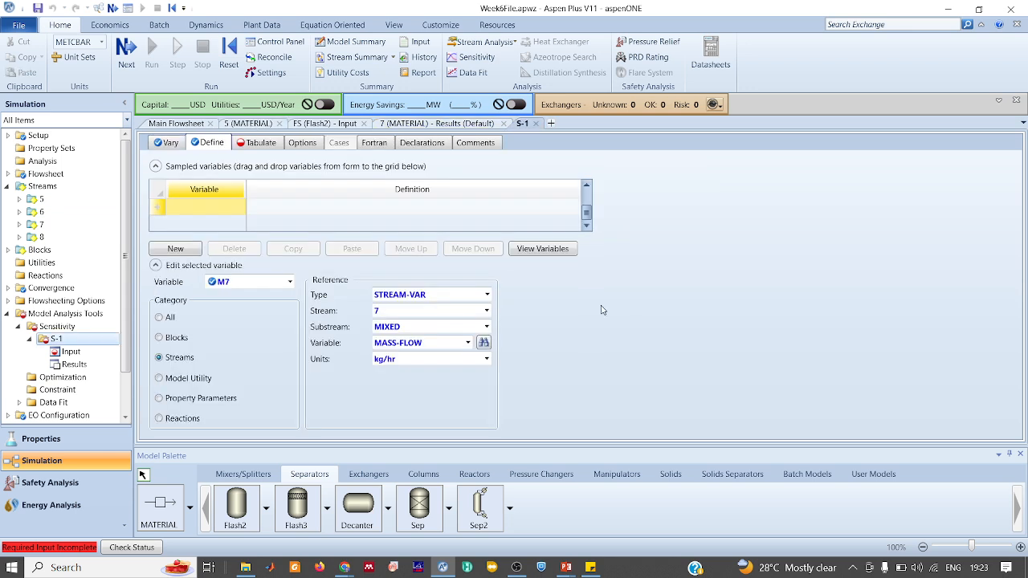
pyautogui.click(261, 143)
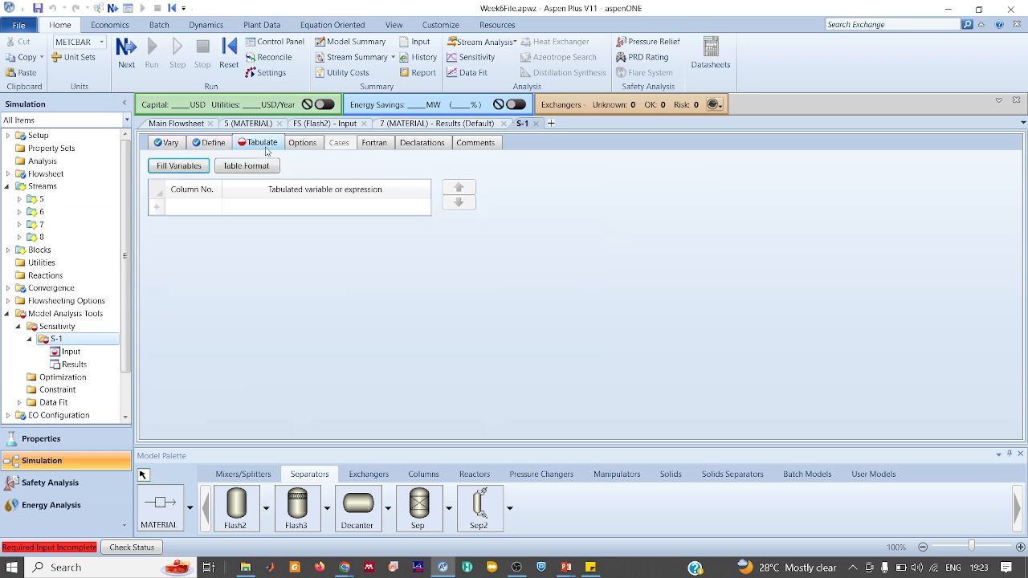
# Tabulate M7, then reinitialize and run the simulation, dismissing the warnings
pyautogui.click(192, 169)
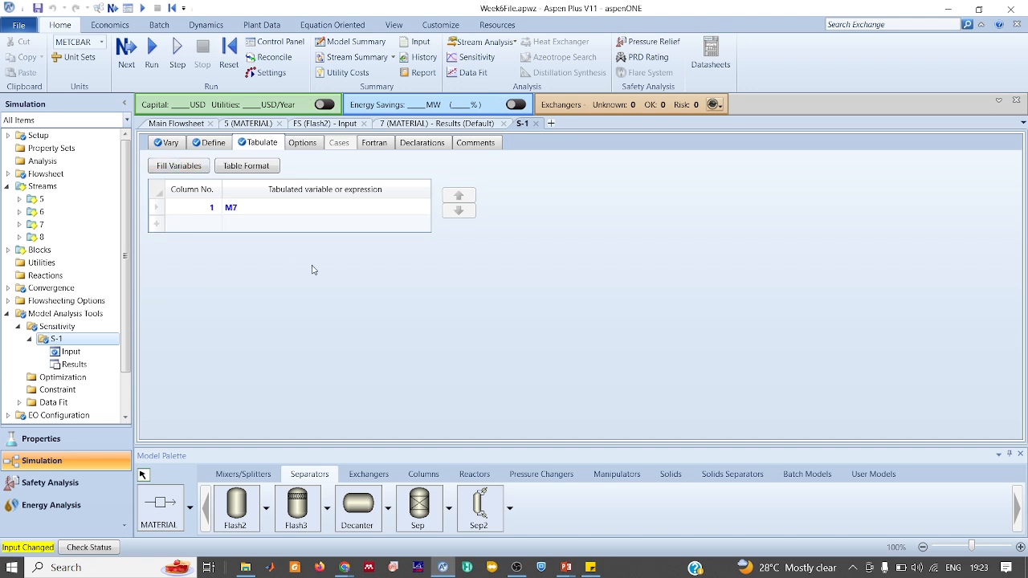
pyautogui.click(228, 61)
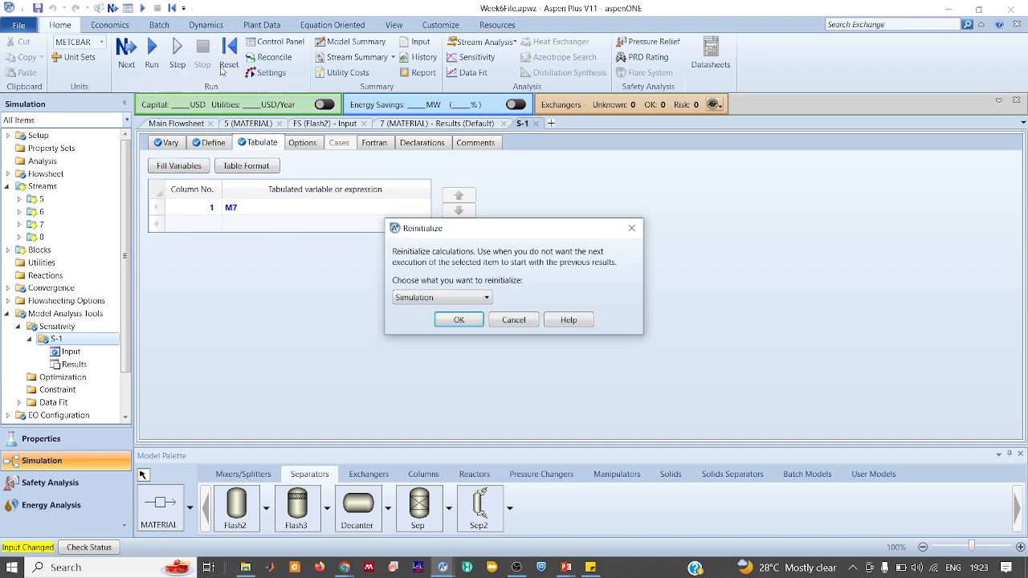
pyautogui.press('Return')
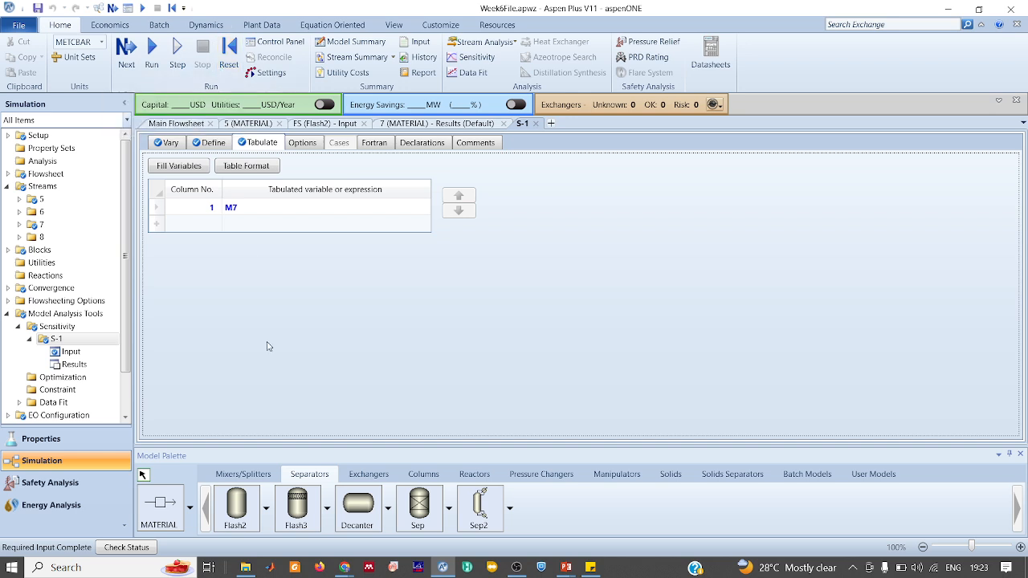
pyautogui.click(154, 64)
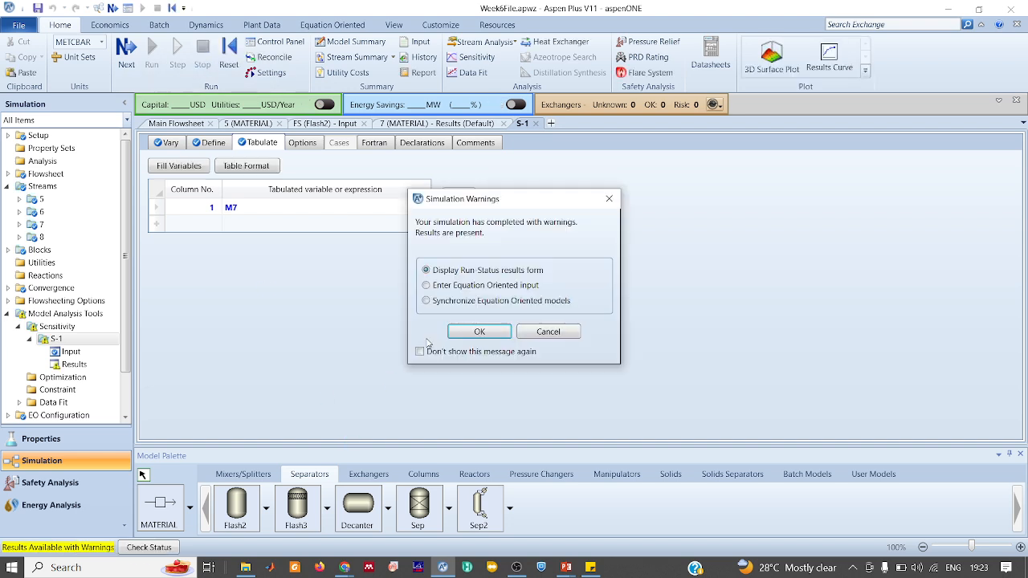
pyautogui.click(609, 200)
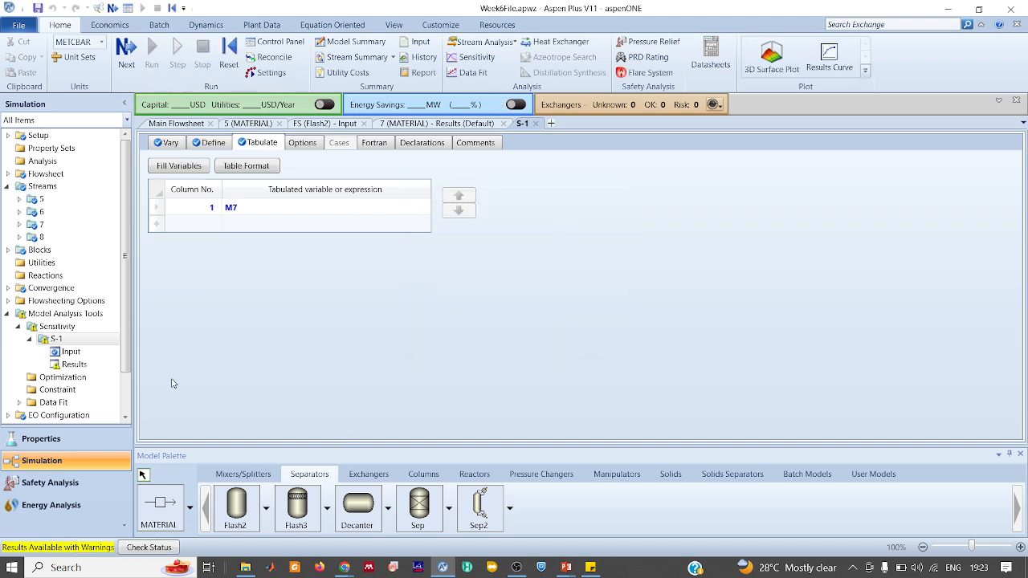
# Review S-1 results showing stream 7 mass flow dropping from 1 to 0 kg/hr
pyautogui.click(74, 365)
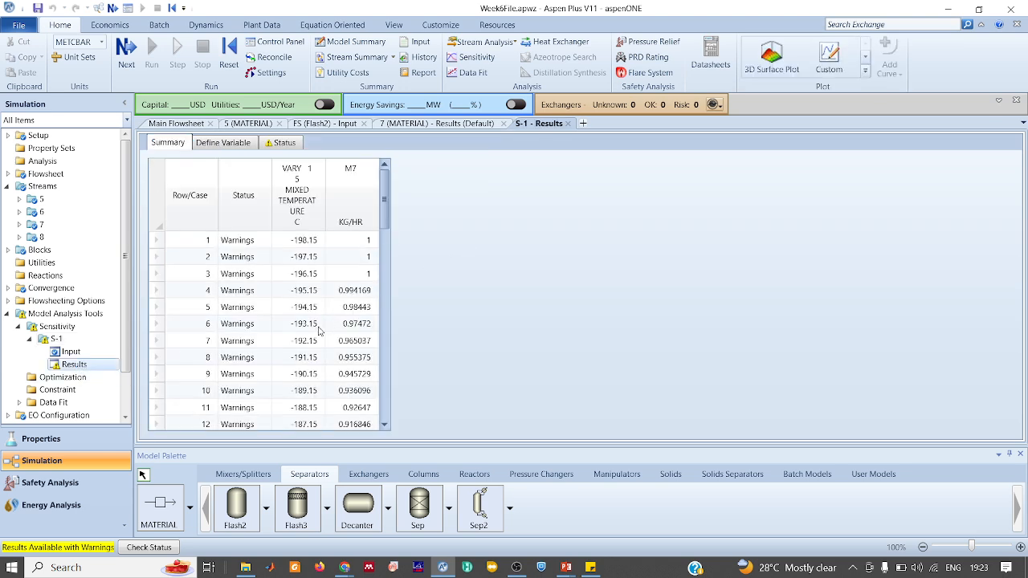
pyautogui.scroll(-7, 319, 330)
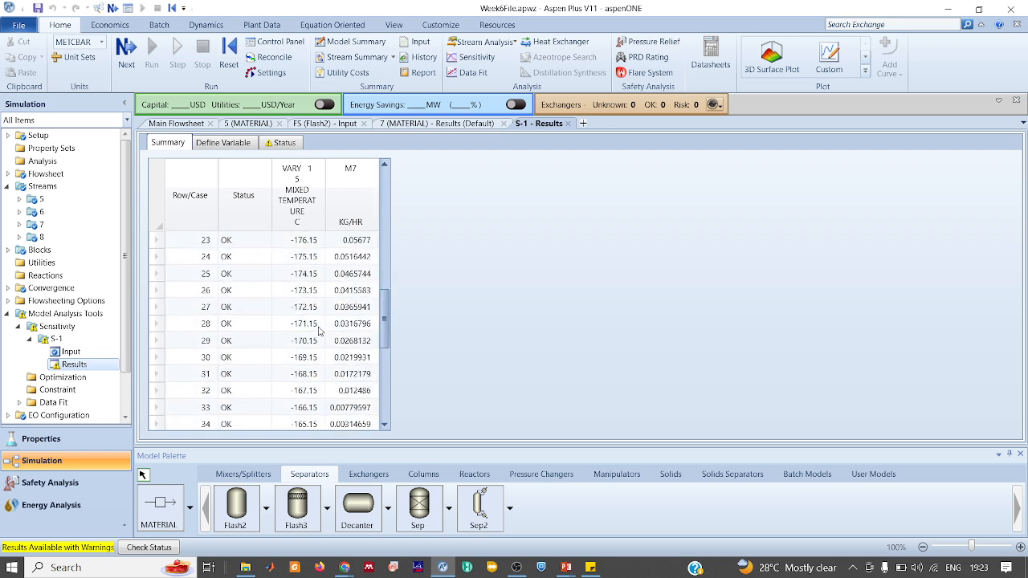
pyautogui.scroll(-4, 319, 330)
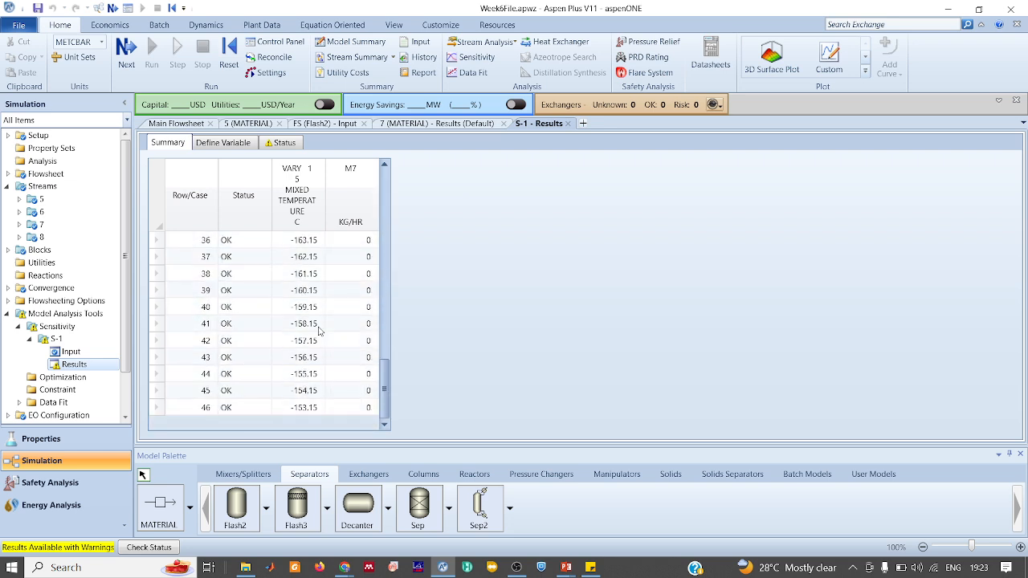
pyautogui.scroll(9, 319, 330)
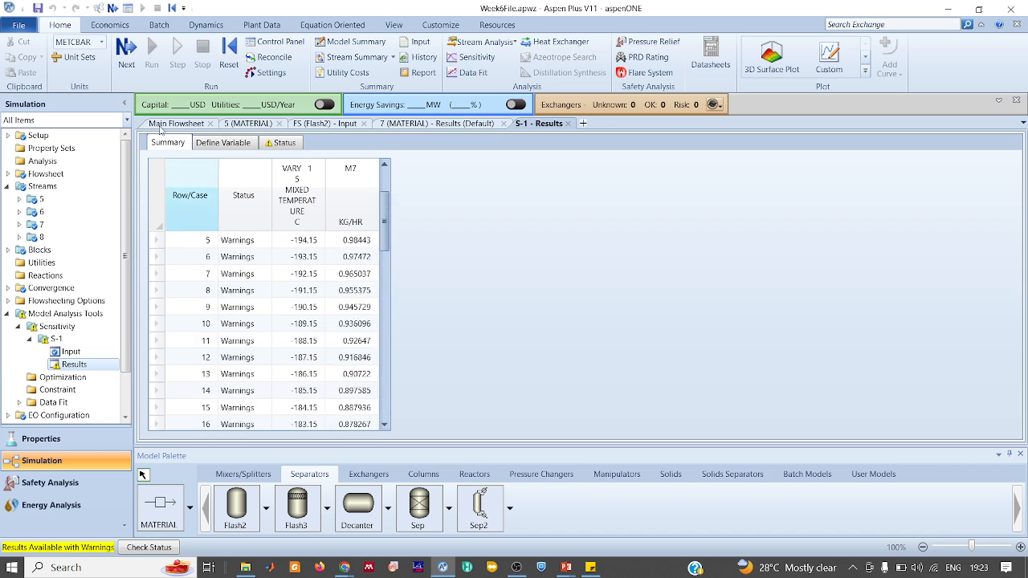
# Switch the unit set to SI, reinitialize, and rerun the simulation
pyautogui.click(102, 43)
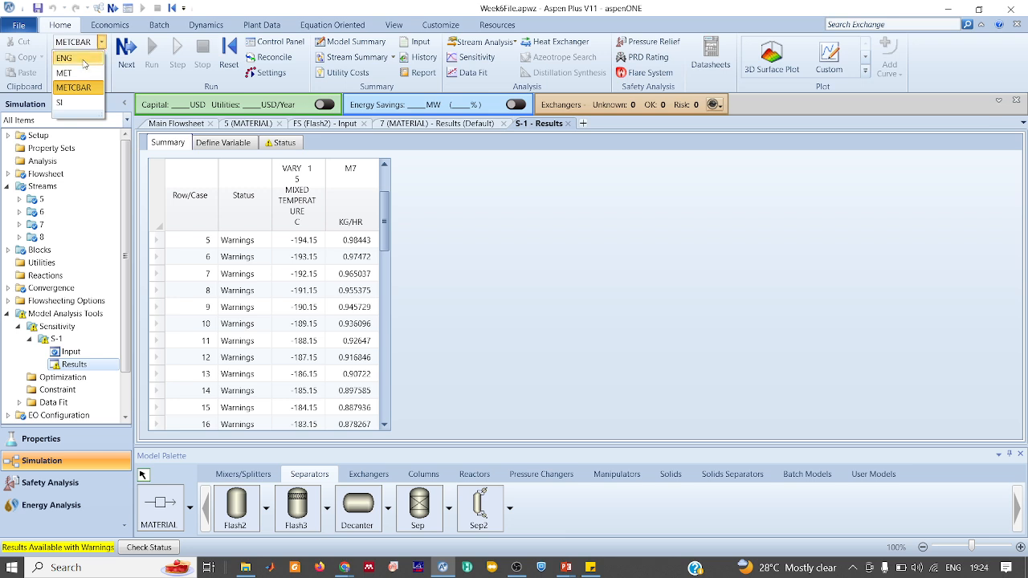
pyautogui.click(64, 103)
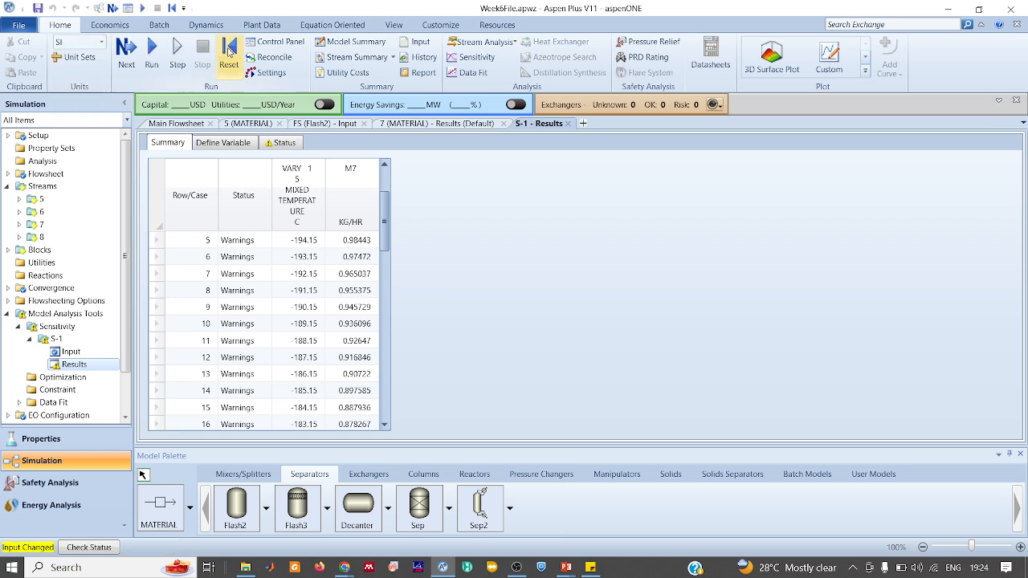
pyautogui.click(229, 55)
pyautogui.click(459, 319)
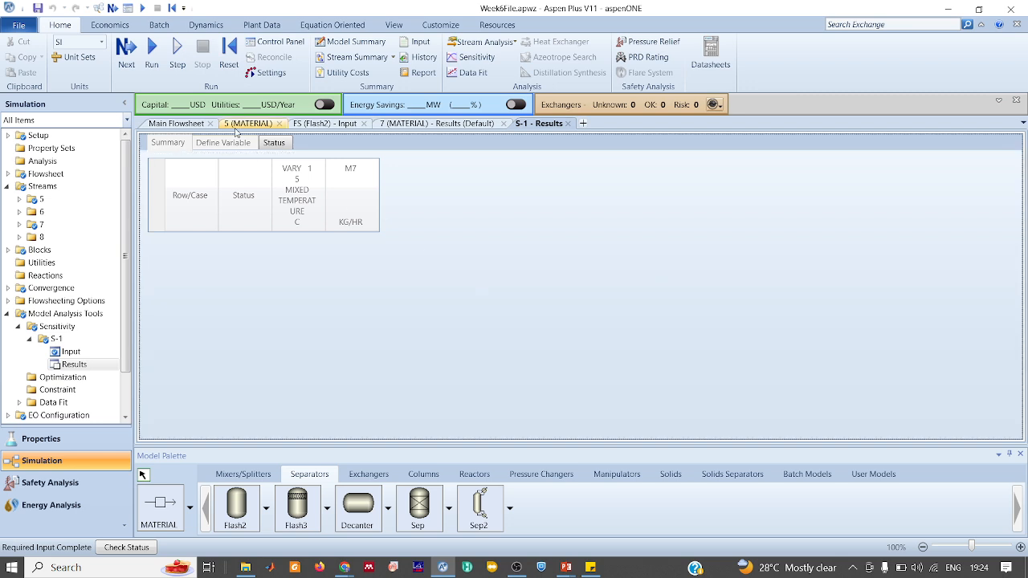
pyautogui.click(152, 48)
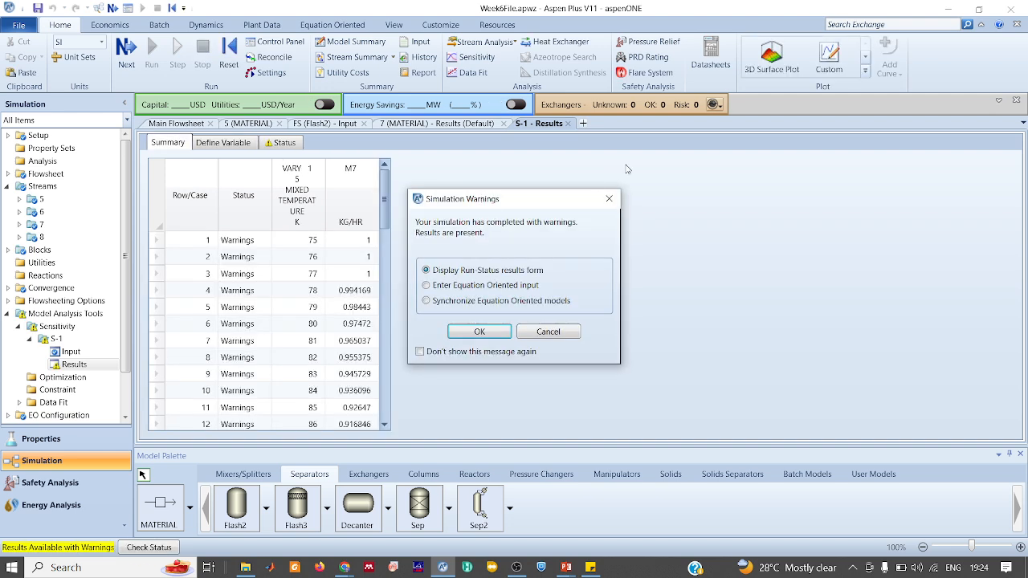
pyautogui.click(608, 198)
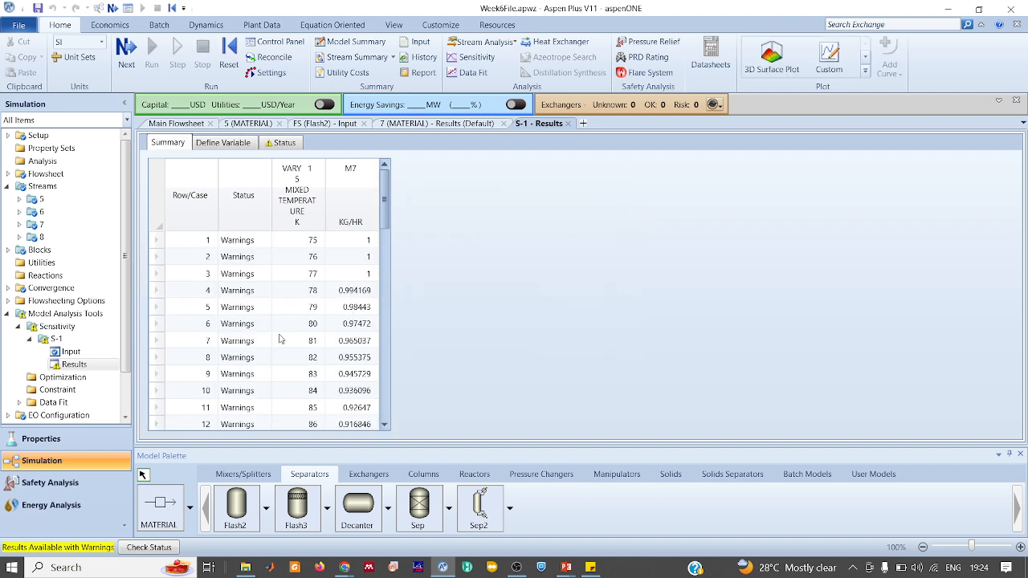
# Review S-1 results for stream 5 temperature 75–120 K against M7, then switch to Google Meet
pyautogui.scroll(-5, 280, 339)
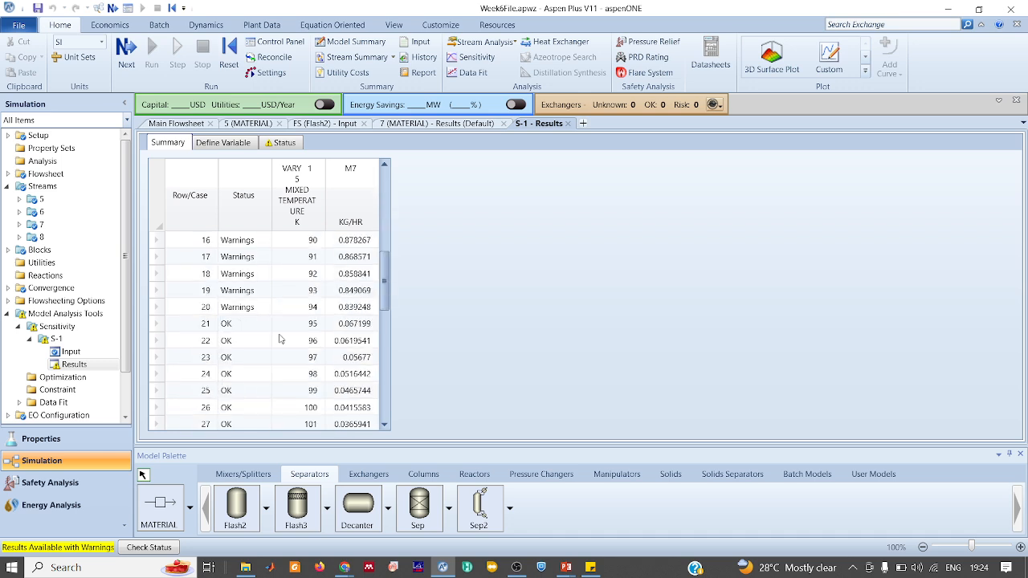
pyautogui.scroll(5, 280, 339)
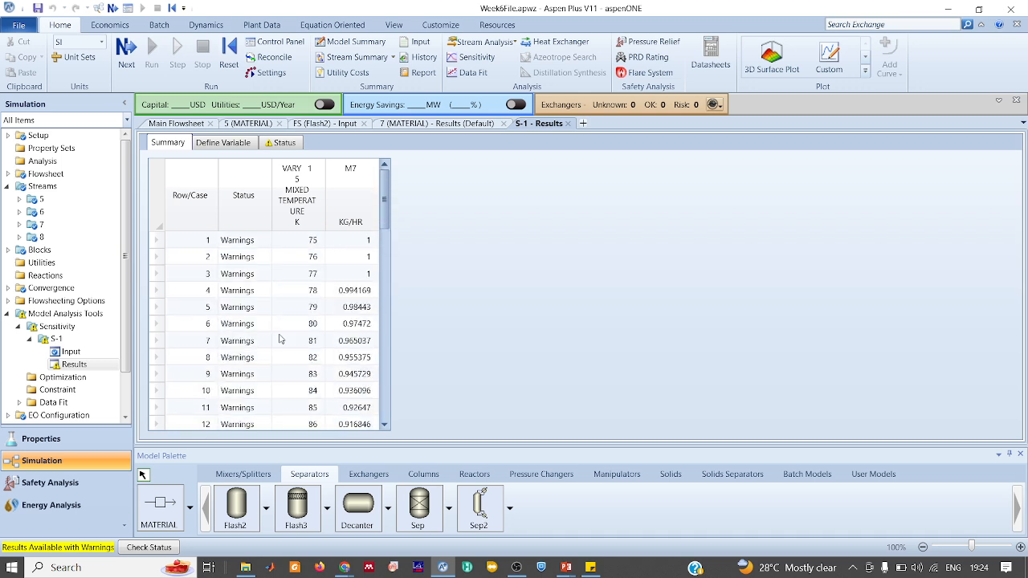
pyautogui.scroll(-5, 279, 339)
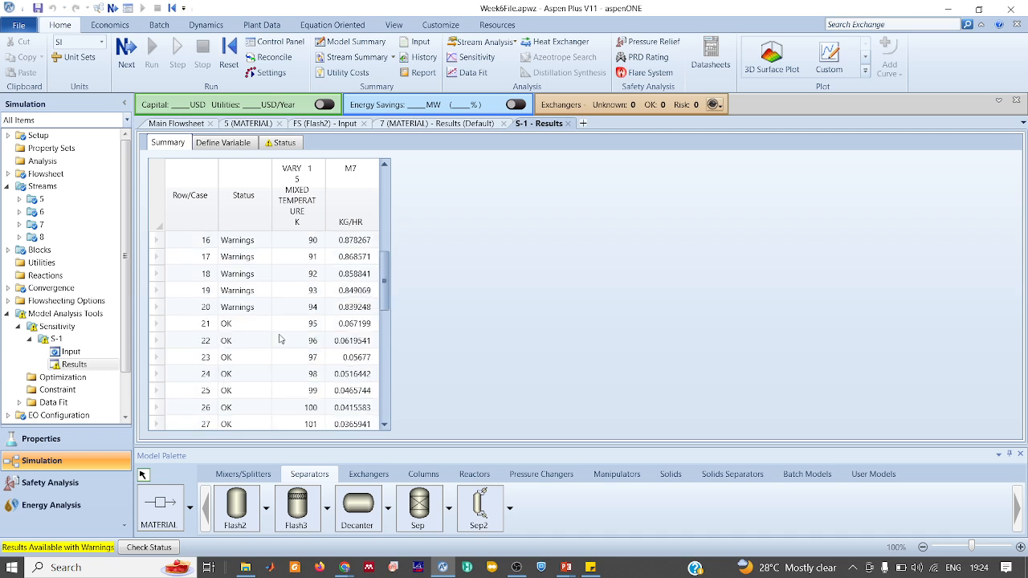
pyautogui.scroll(-4, 279, 339)
pyautogui.scroll(-2, 280, 338)
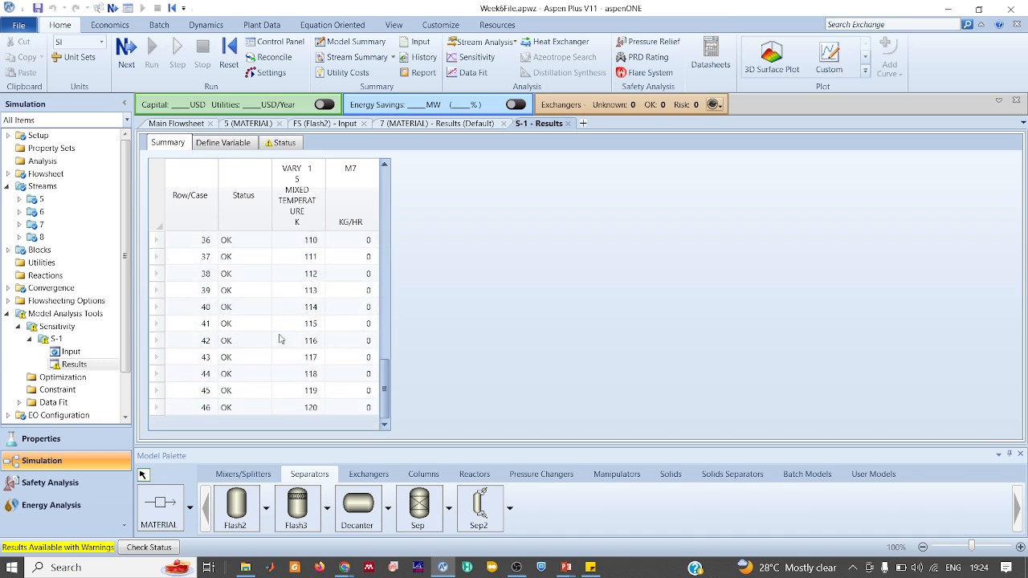
pyautogui.scroll(4, 280, 339)
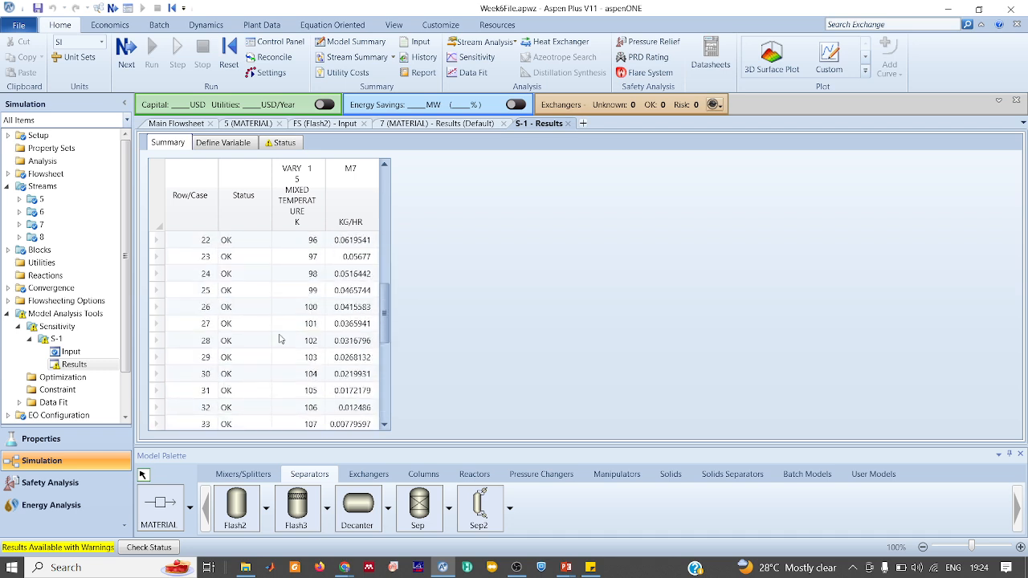
pyautogui.scroll(6, 280, 339)
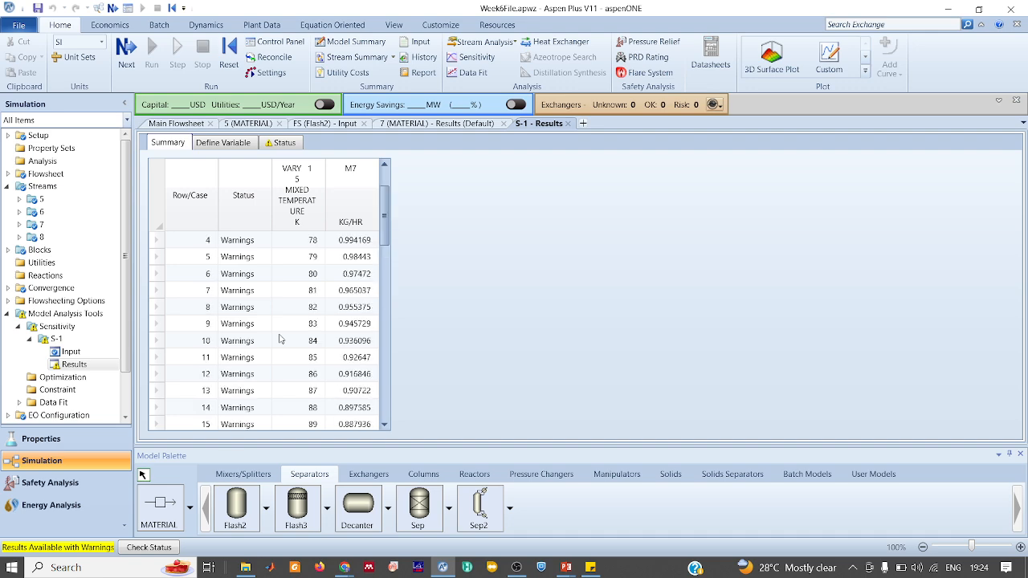
pyautogui.hotkey('alt', 'Tab')
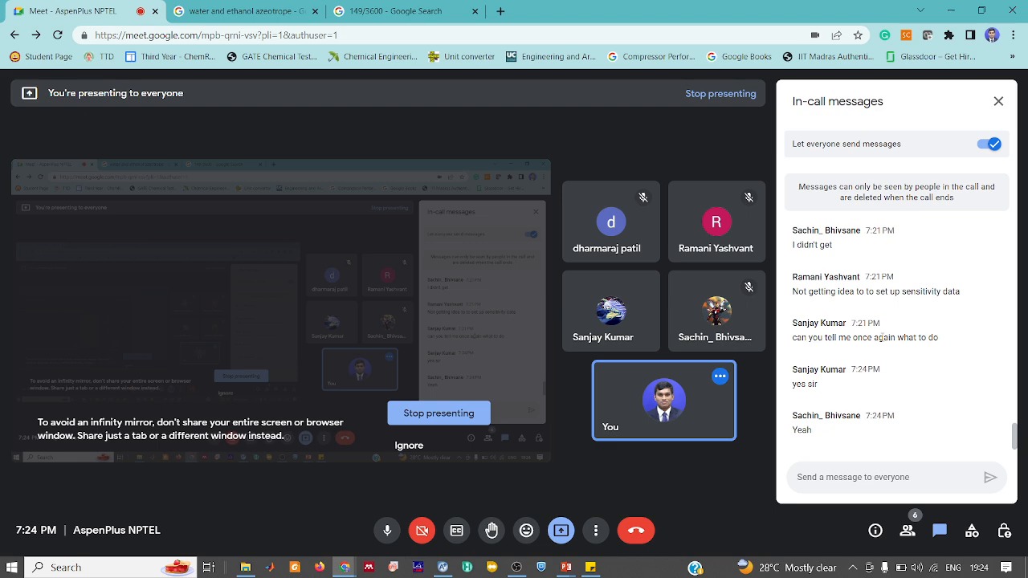
# Bring the full-screen Tutorial - 6 slide on nitrogen liquid yield to the front
pyautogui.hotkey('alt', 'Tab')
pyautogui.hotkey('alt', 'Tab')
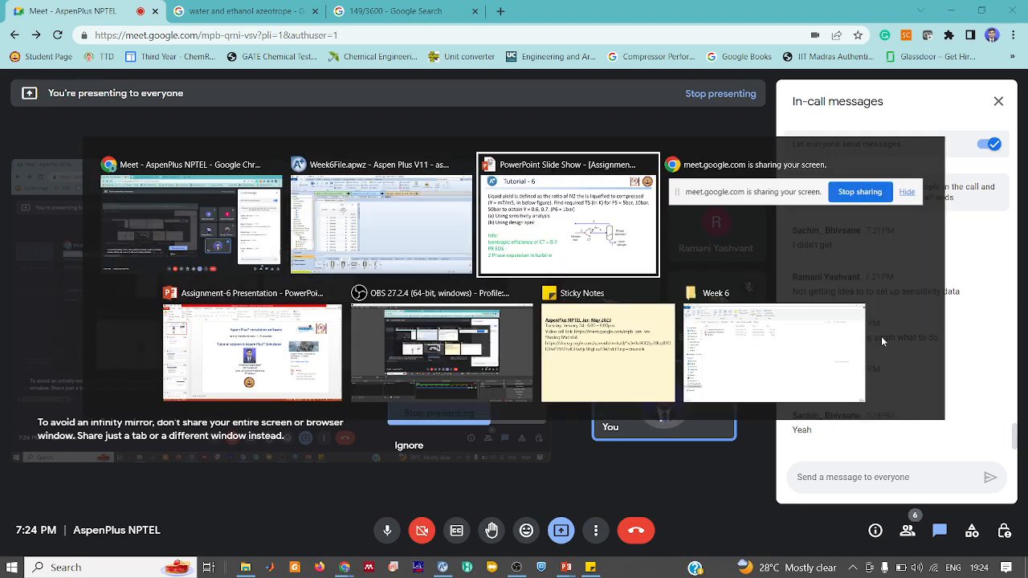
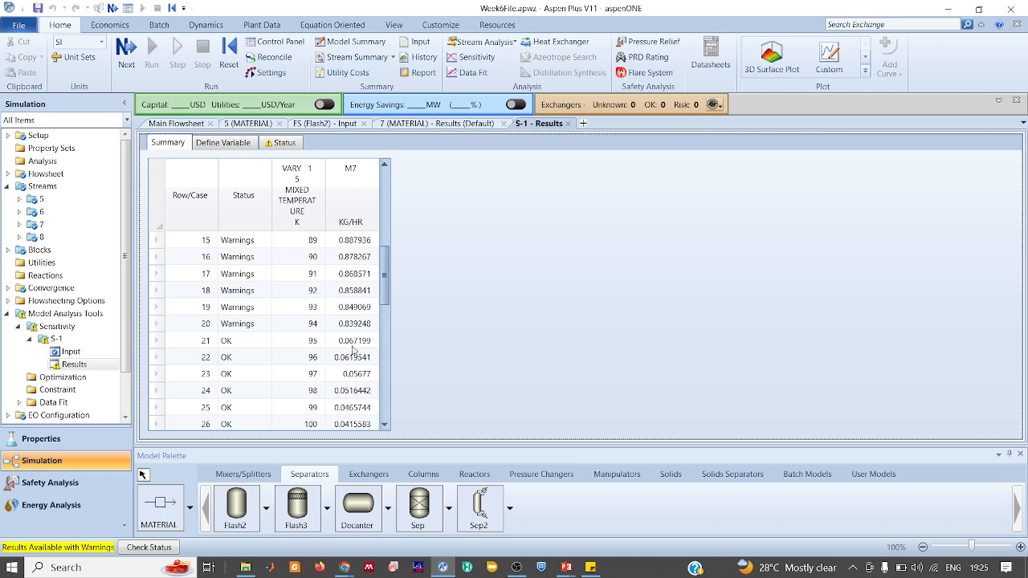
# Close the water and ethanol azeotrope tab and the other Google Search tab, then show the Tutorial - 6 slide
pyautogui.hotkey('alt', 'Tab')
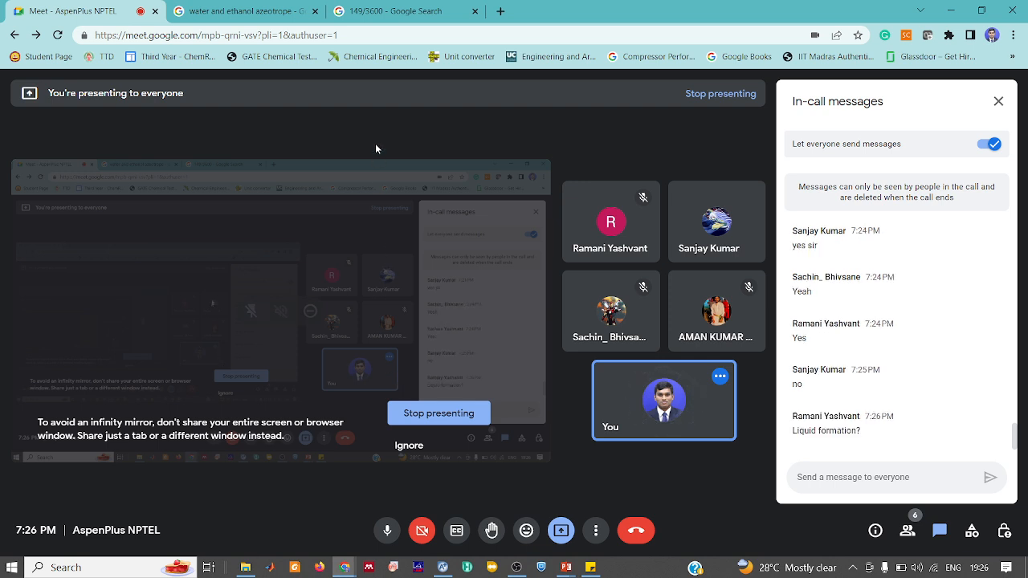
pyautogui.click(314, 11)
pyautogui.click(315, 12)
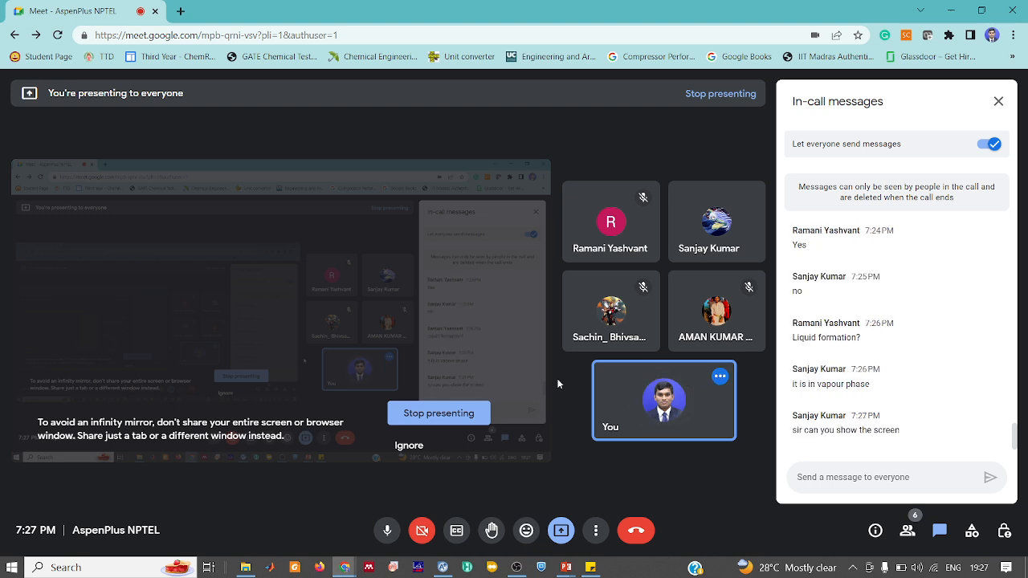
pyautogui.hotkey('alt', 'Tab')
pyautogui.hotkey('alt', 'Tab')
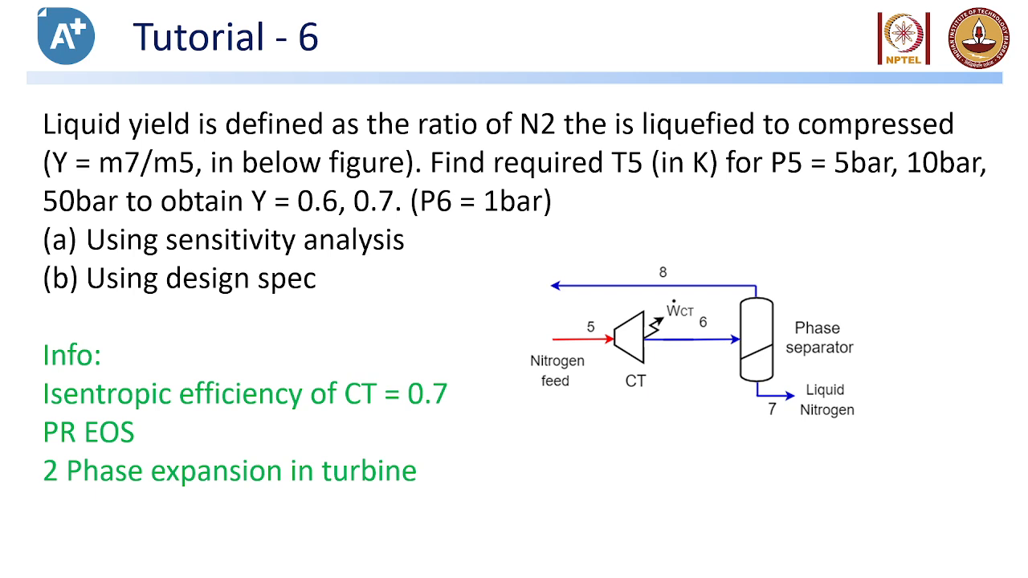
# Leave the Tutorial - 6 slide, view the Aspen Plus S-1 results table, then return to the Meet call
pyautogui.hotkey('alt', 'Tab')
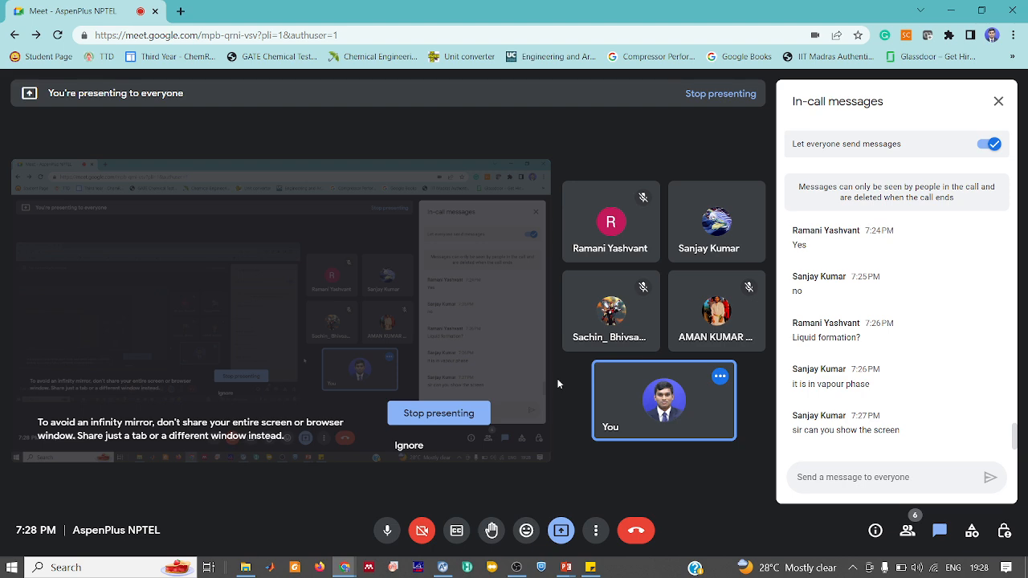
pyautogui.hotkey('alt', 'Tab')
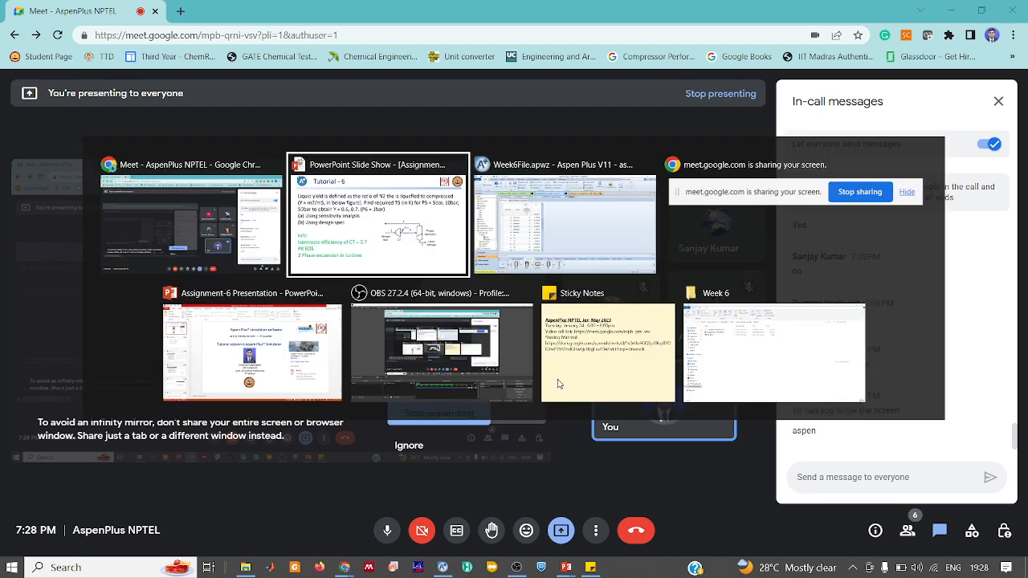
pyautogui.hotkey('alt', 'Tab')
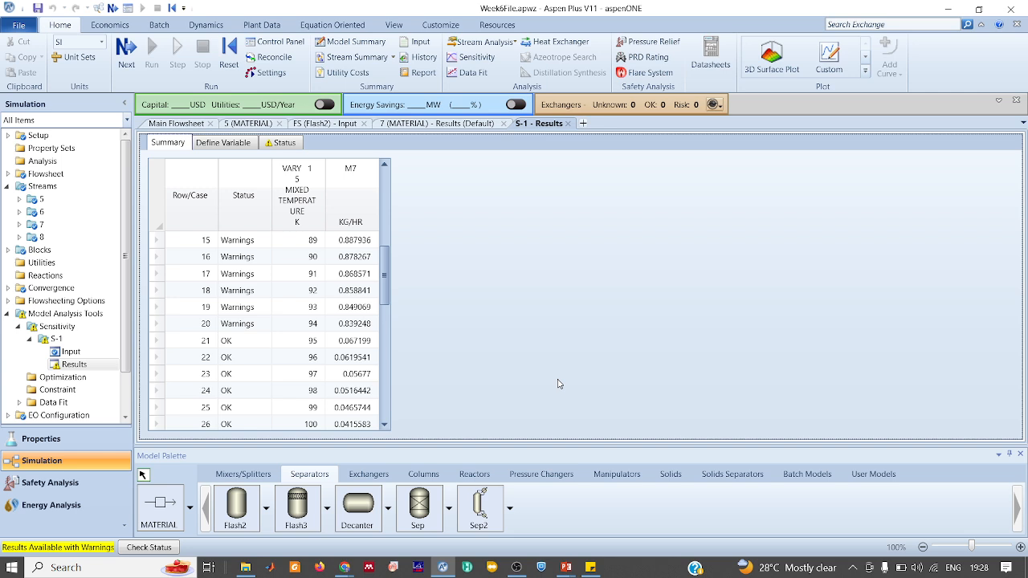
pyautogui.hotkey('alt', 'Tab')
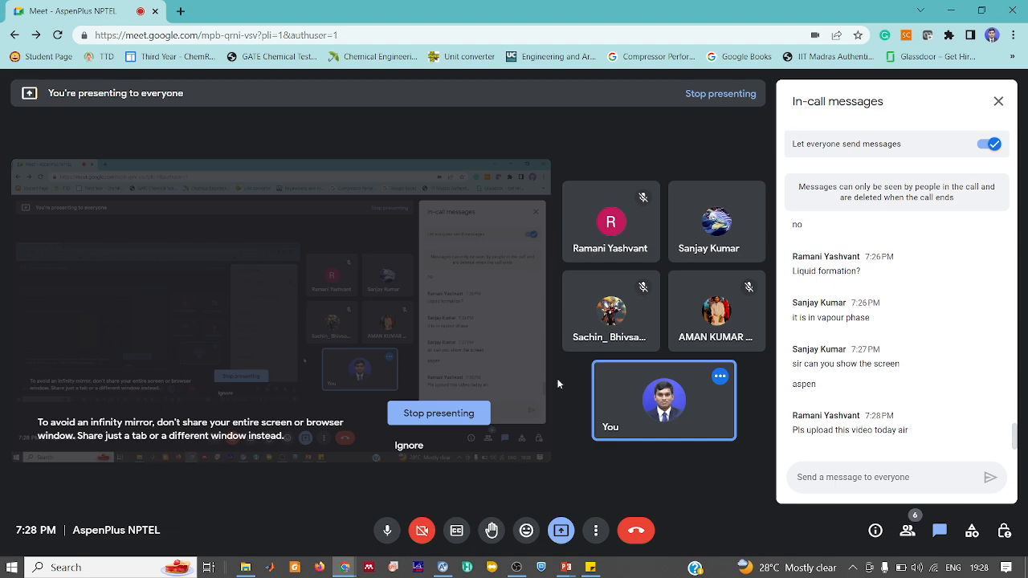
# Stop sharing the screen with the Google Meet call
pyautogui.click(463, 419)
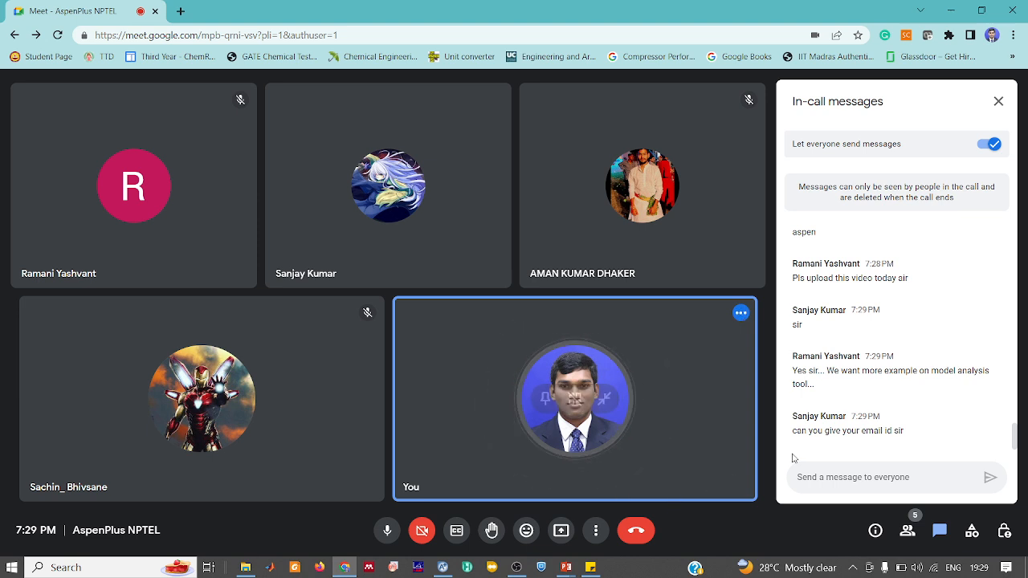
# Begin writing a Google Meet chat message to everyone
pyautogui.click(810, 476)
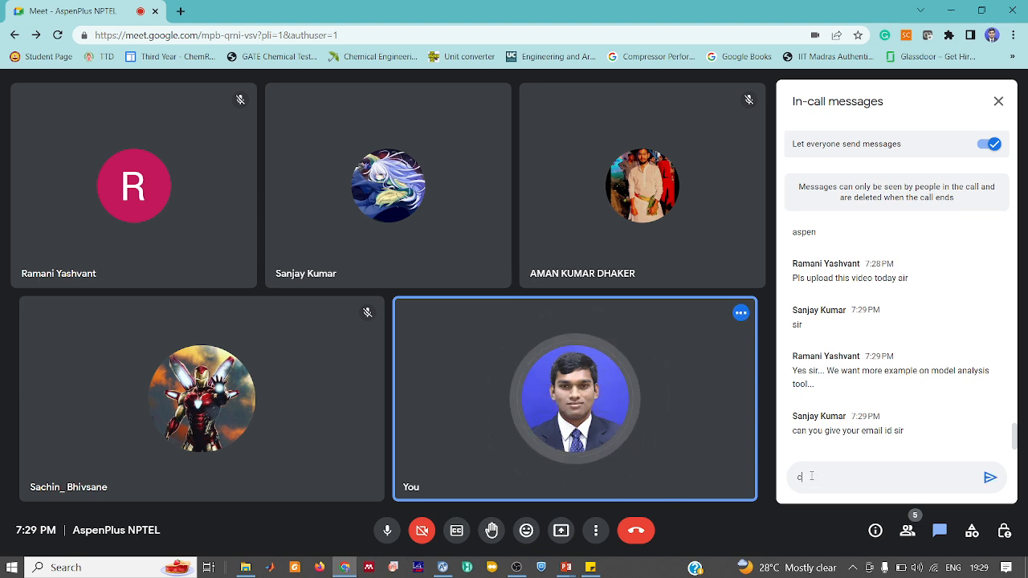
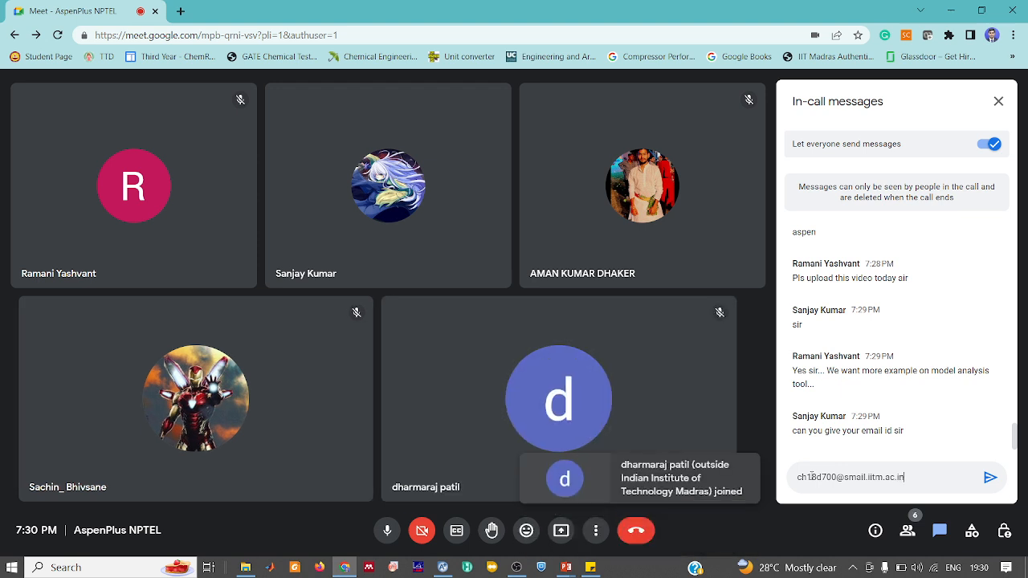
# Type your e-mail address into the Meet chat and send it to everyone
pyautogui.press('Return')
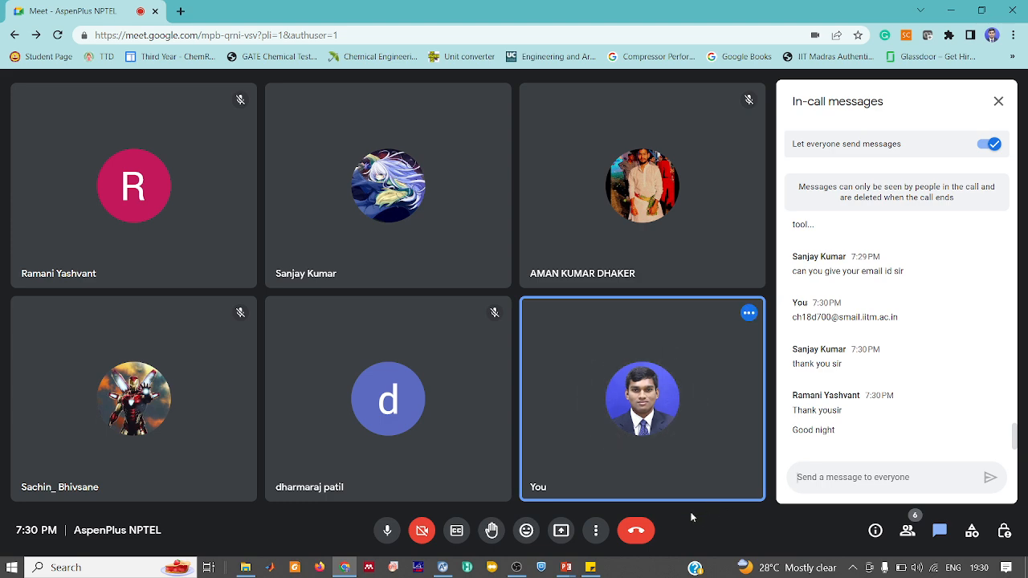
# End the Google Meet call for everyone and switch to the OBS recording window
pyautogui.click(648, 530)
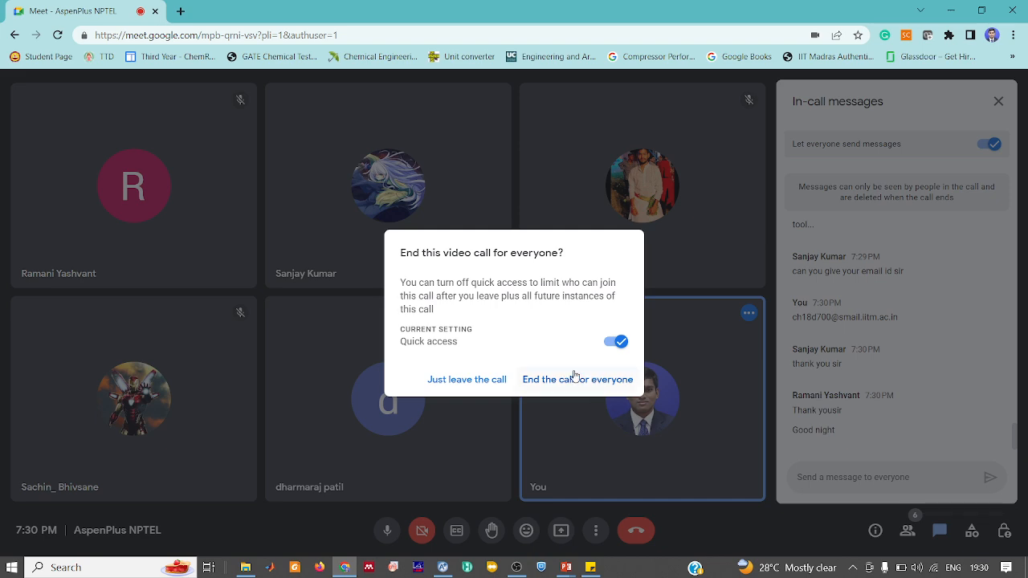
pyautogui.click(573, 377)
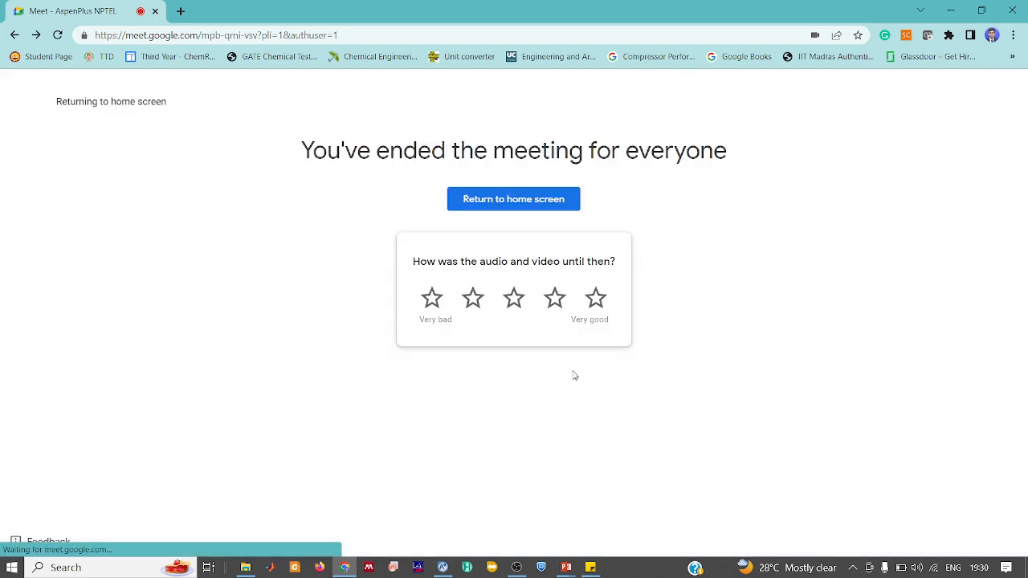
pyautogui.click(517, 567)
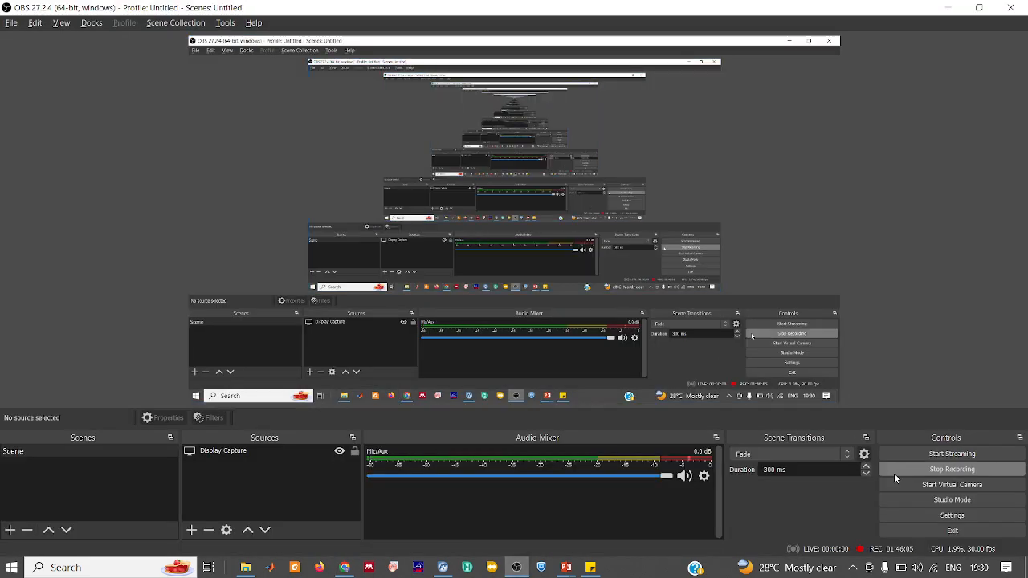